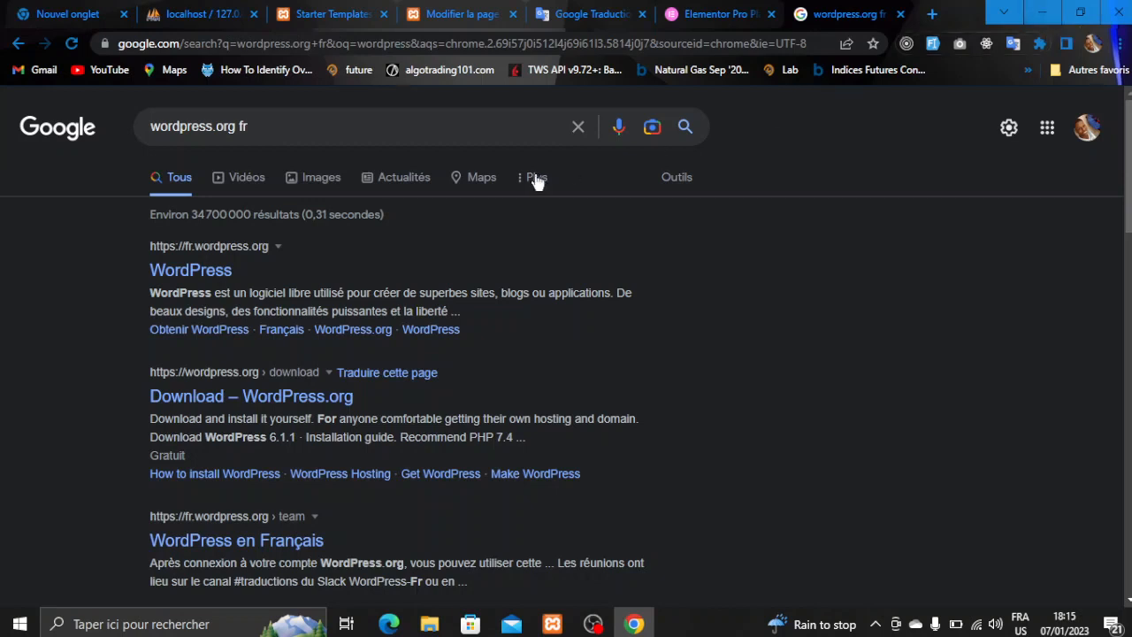
- Go to fr.wordpress.org's download page and scroll to the WordPress 6.1.1 download button
left_click(190, 275)
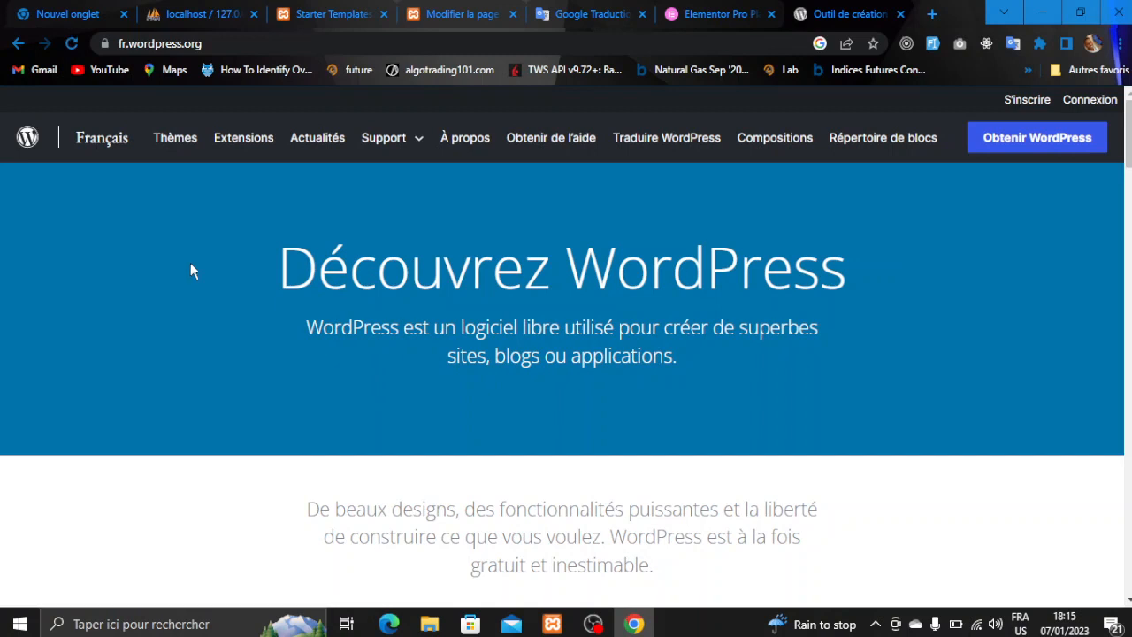
left_click(1017, 145)
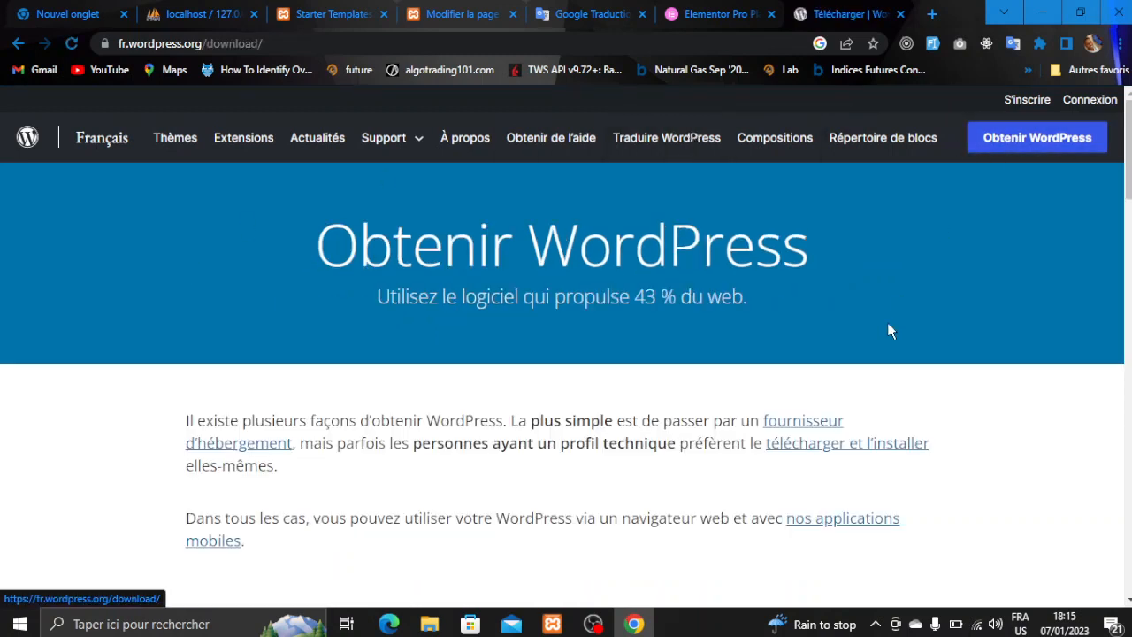
scroll(887, 322, "down", 3)
scroll(891, 331, "down", 5)
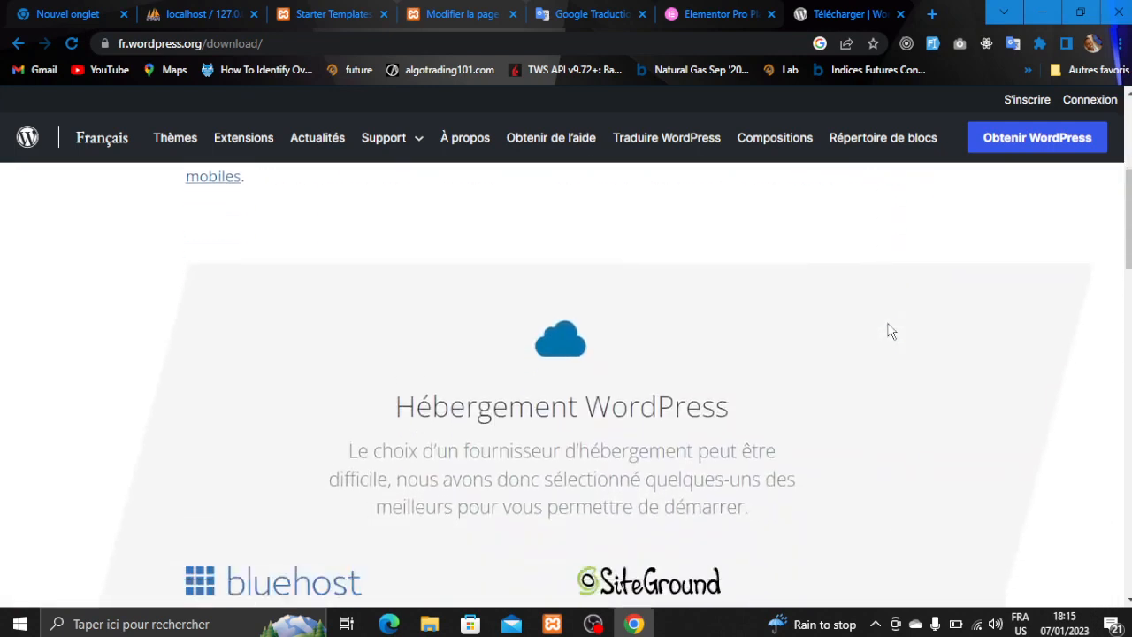
scroll(889, 330, "down", 1)
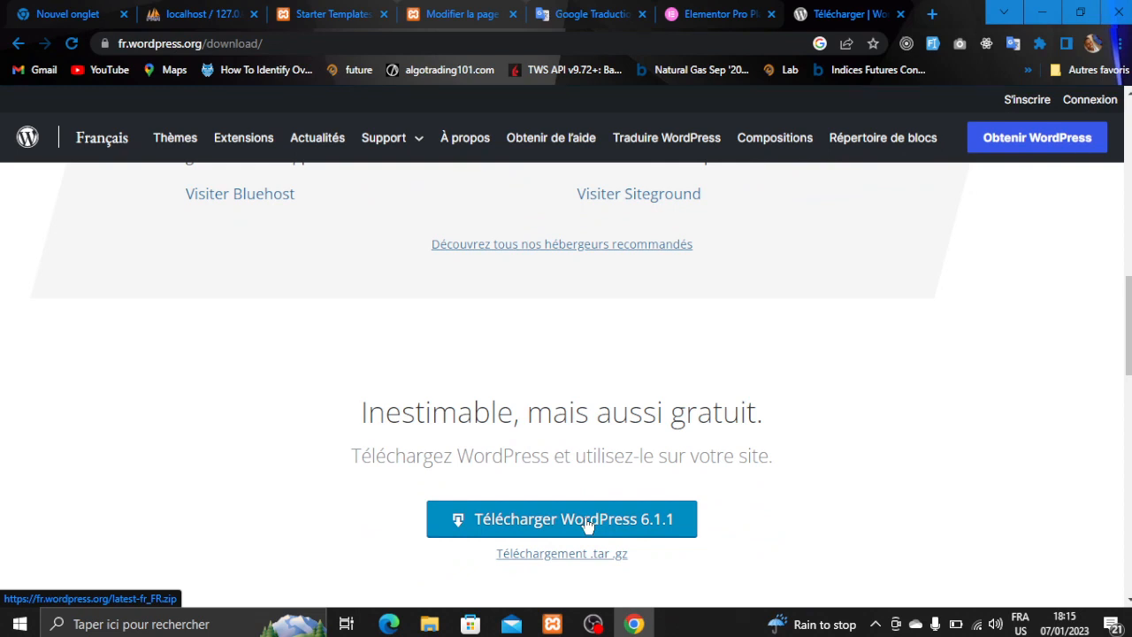
- Copy the wordpress folder from Documents in File Explorer
left_click(433, 625)
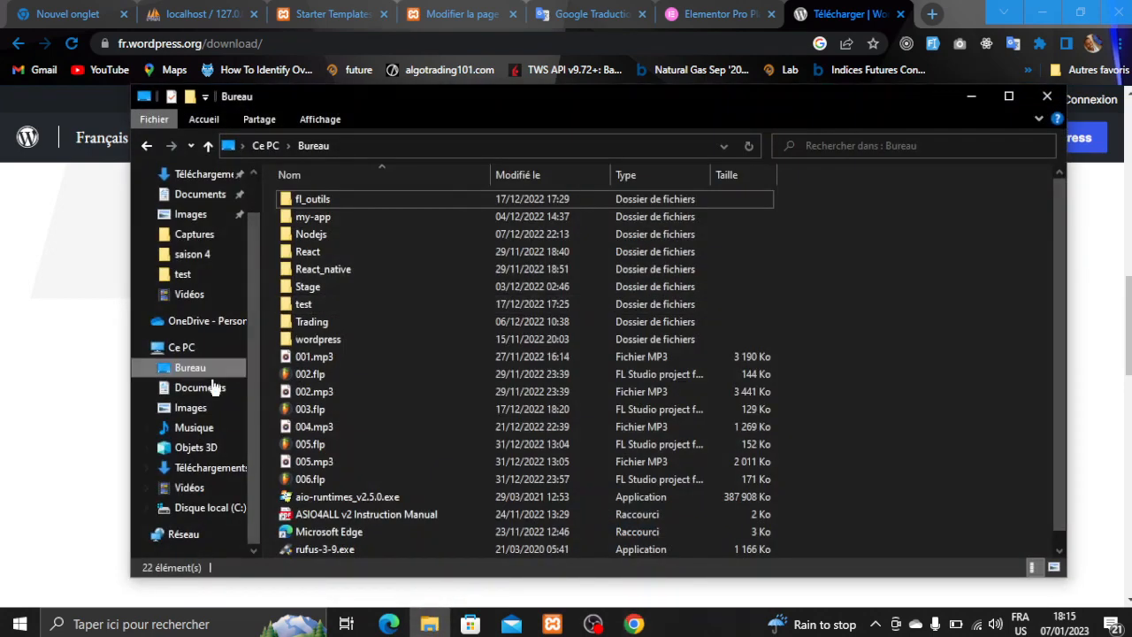
left_click(208, 469)
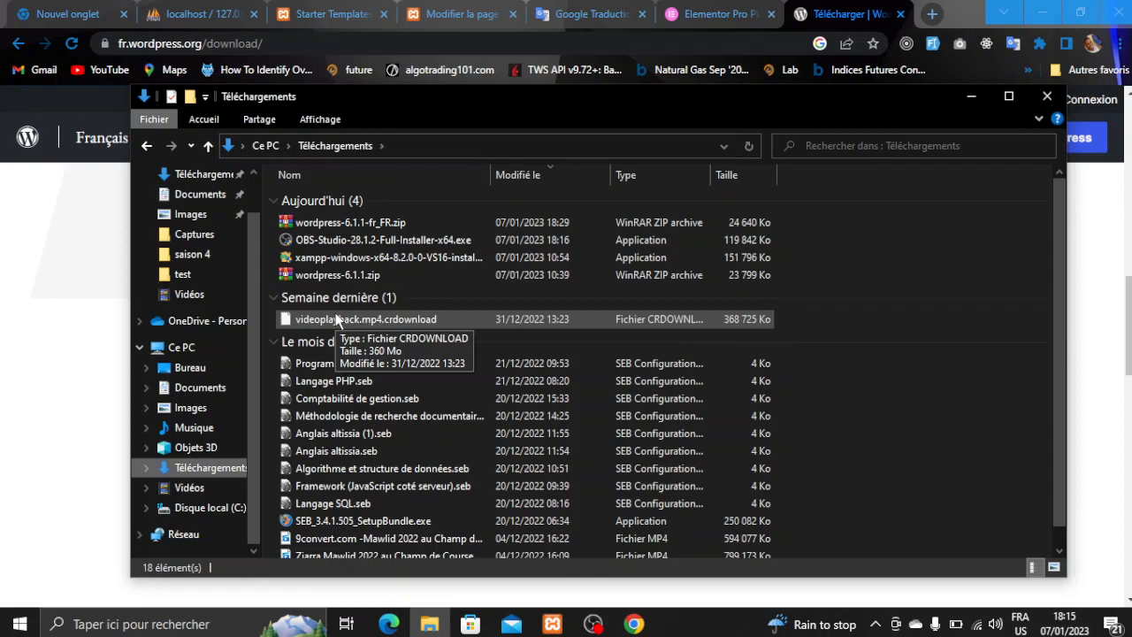
left_click(221, 199)
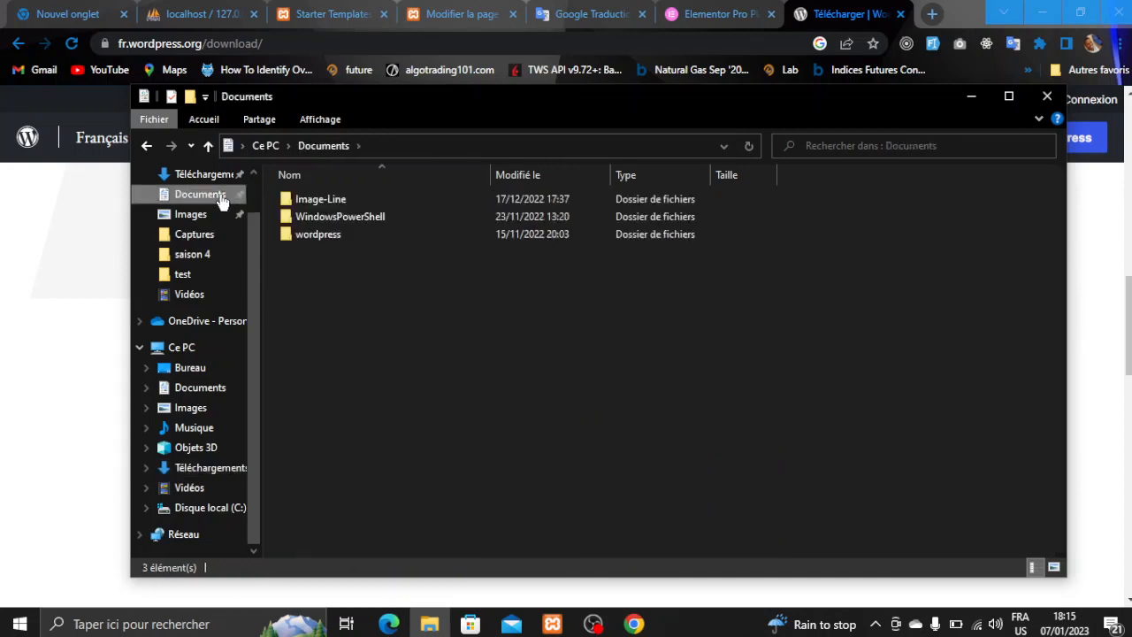
left_click(301, 237)
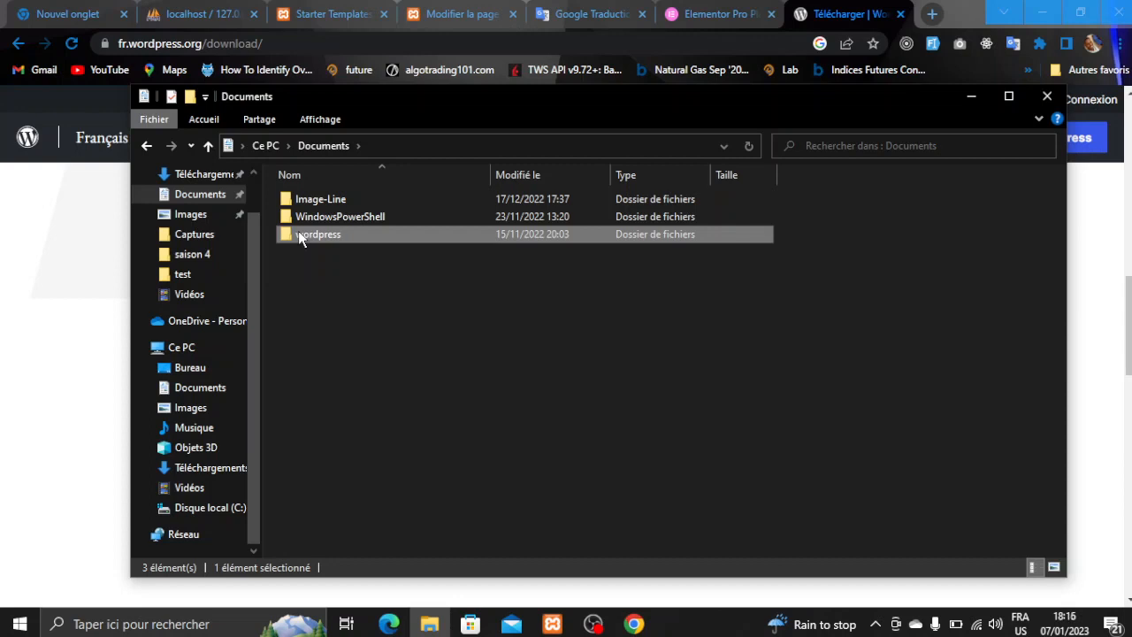
right_click(301, 237)
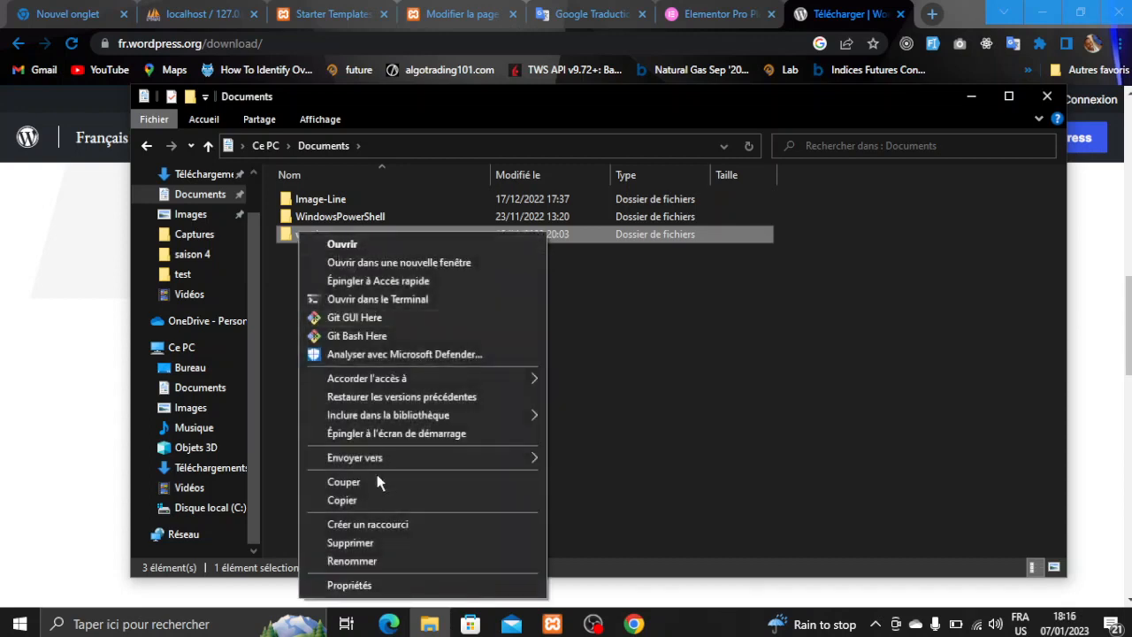
left_click(376, 500)
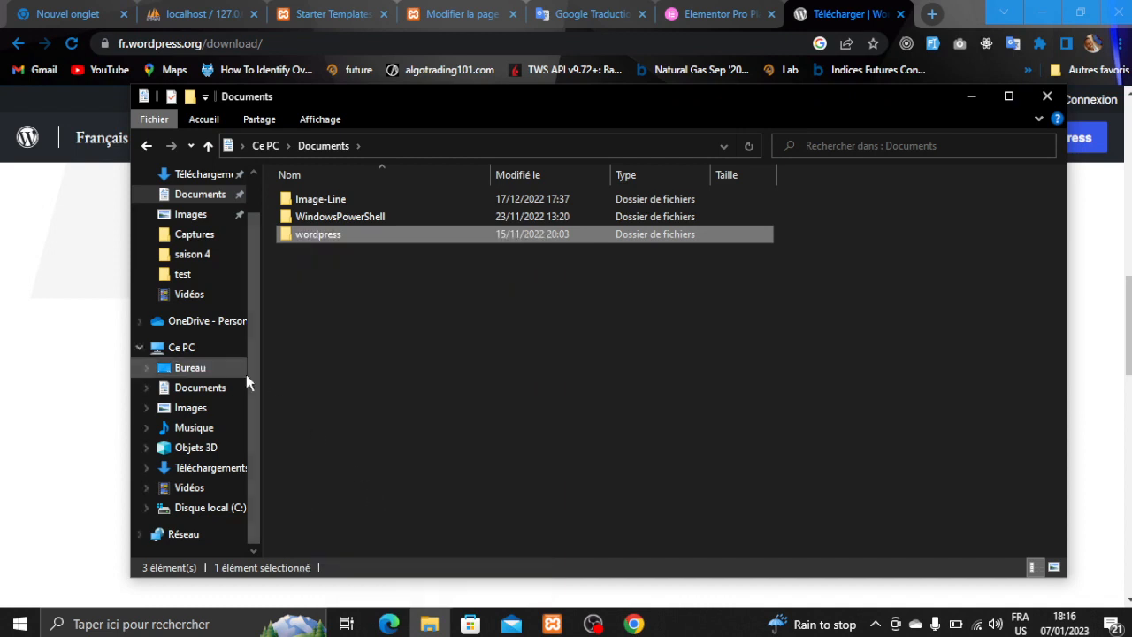
- Paste the wordpress folder into C:\xampp\htdocs and dismiss the chat notification
left_click(218, 510)
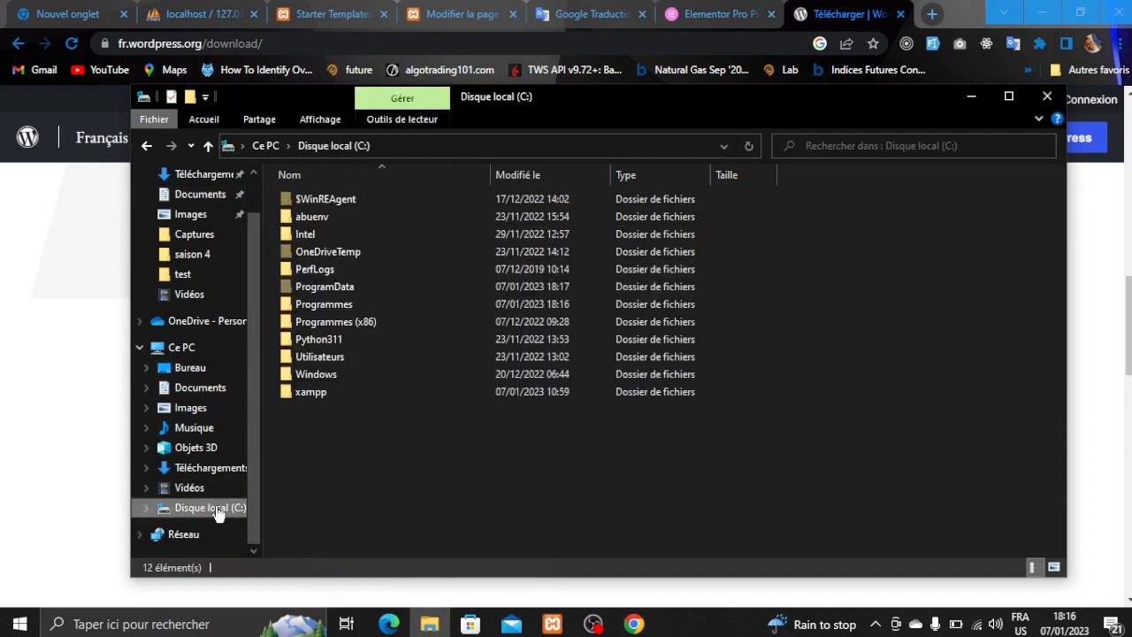
left_click(346, 396)
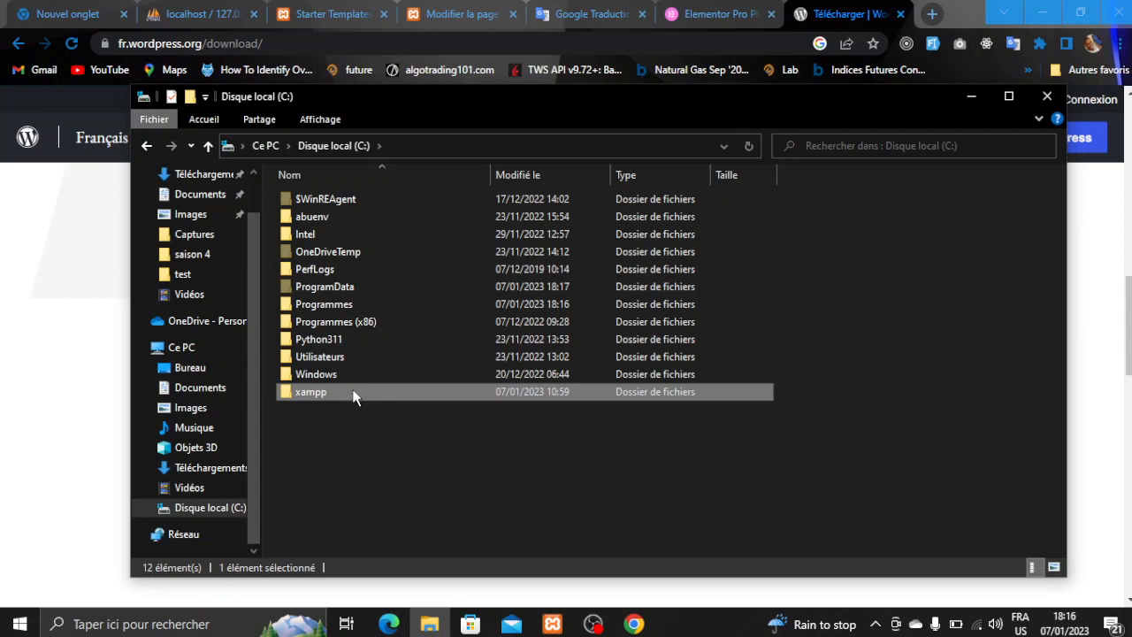
mouse_move(352, 397)
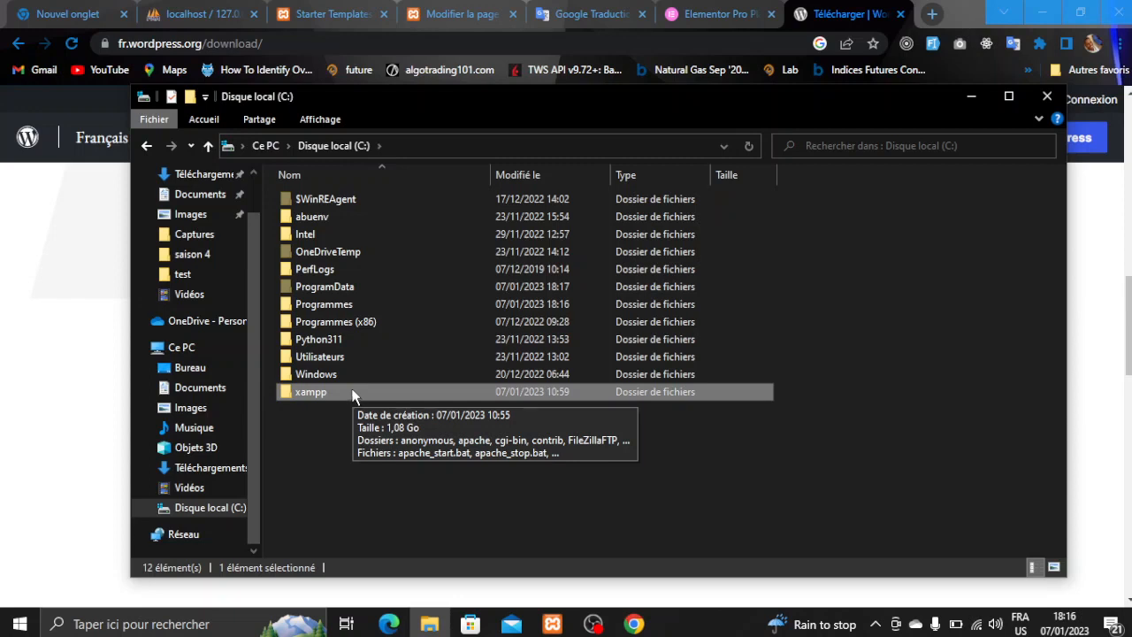
double_click(328, 391)
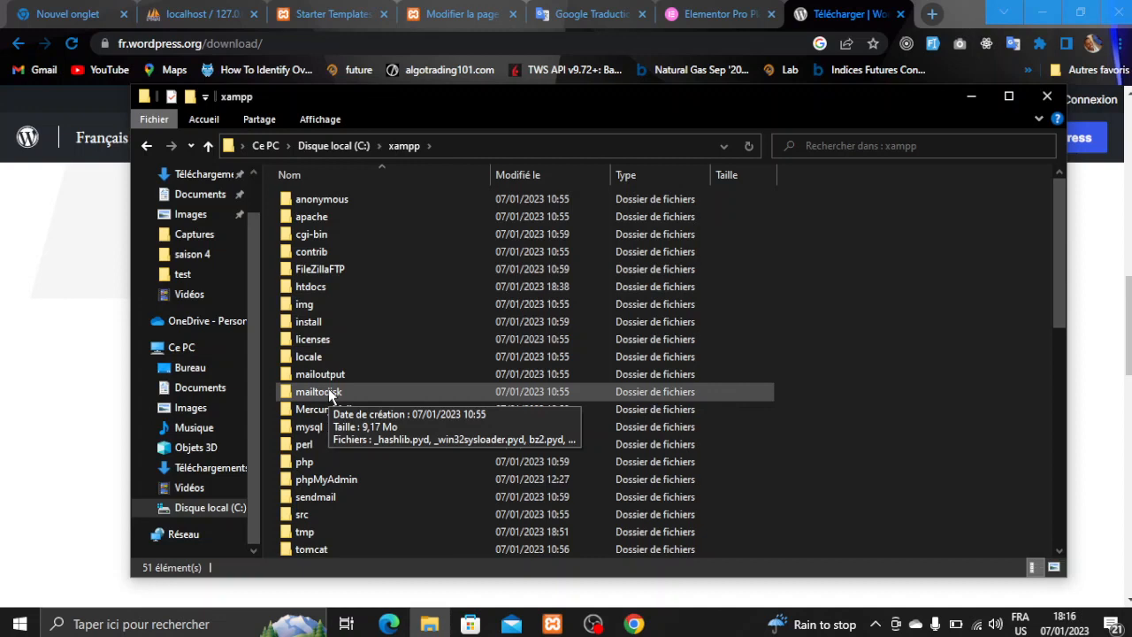
double_click(322, 286)
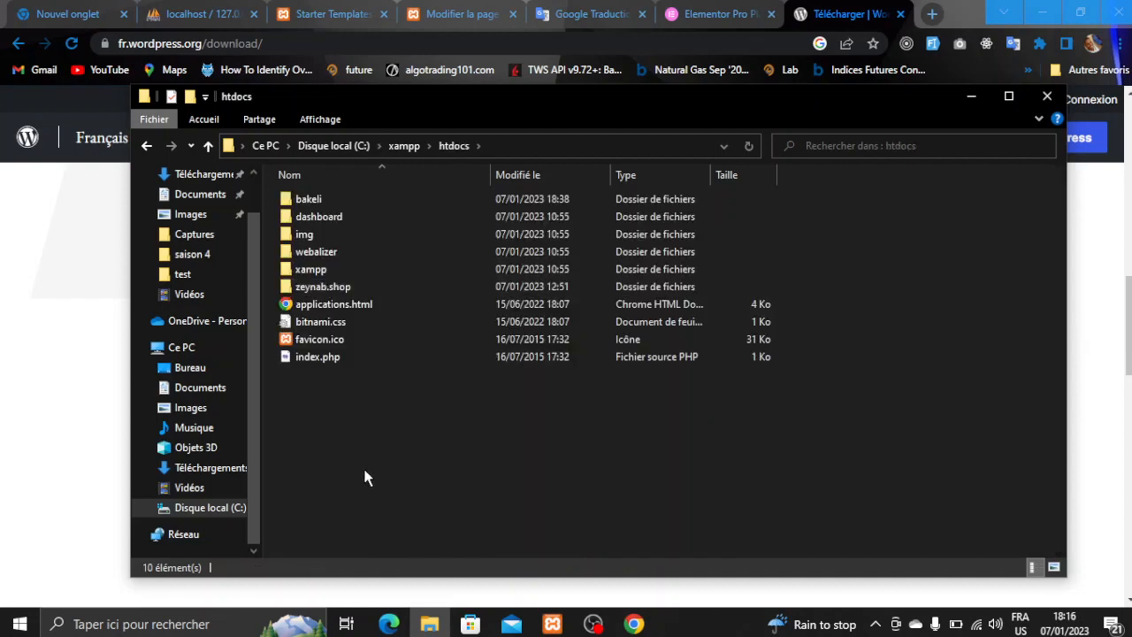
right_click(366, 477)
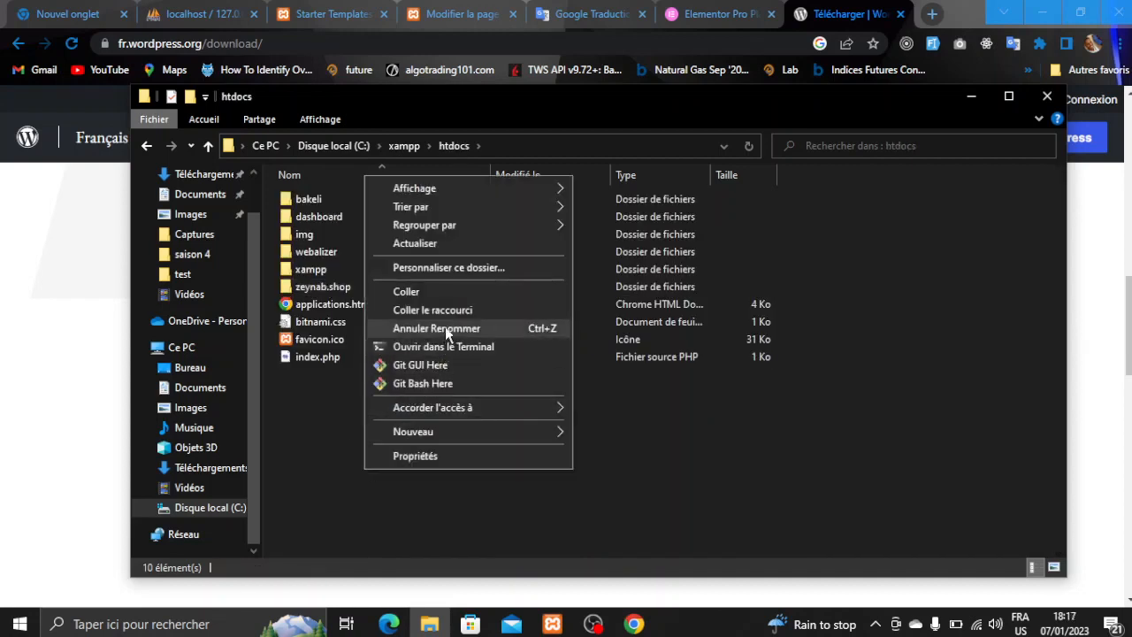
left_click(465, 299)
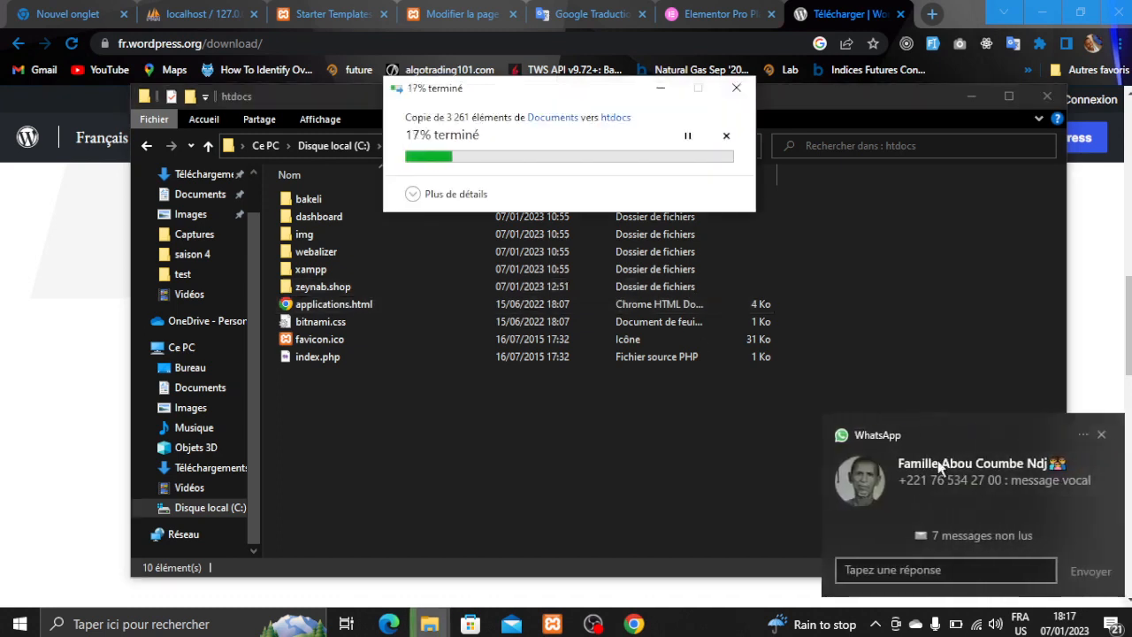
left_click(1101, 434)
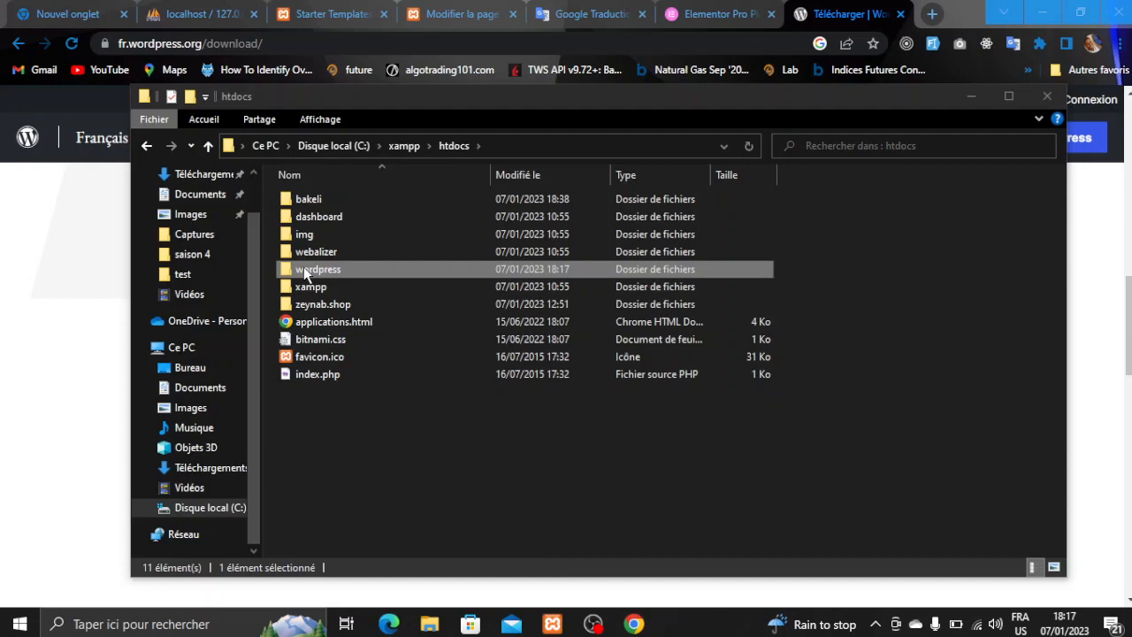
- Rename the pasted wordpress folder in htdocs to bakeliweb
right_click(303, 268)
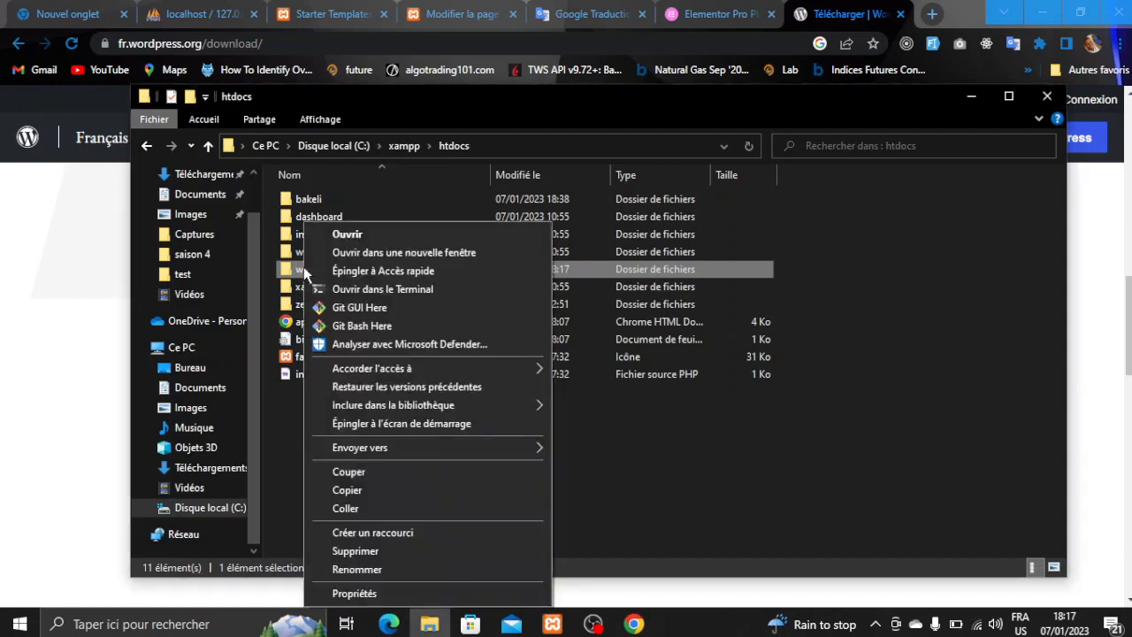
left_click(361, 570)
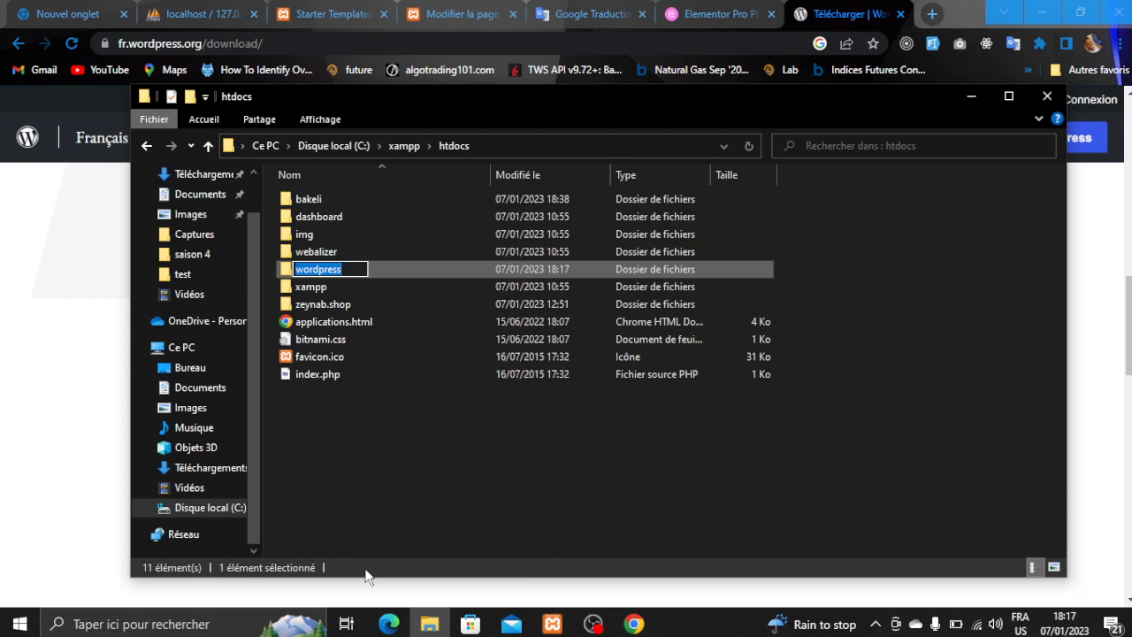
type("mon")
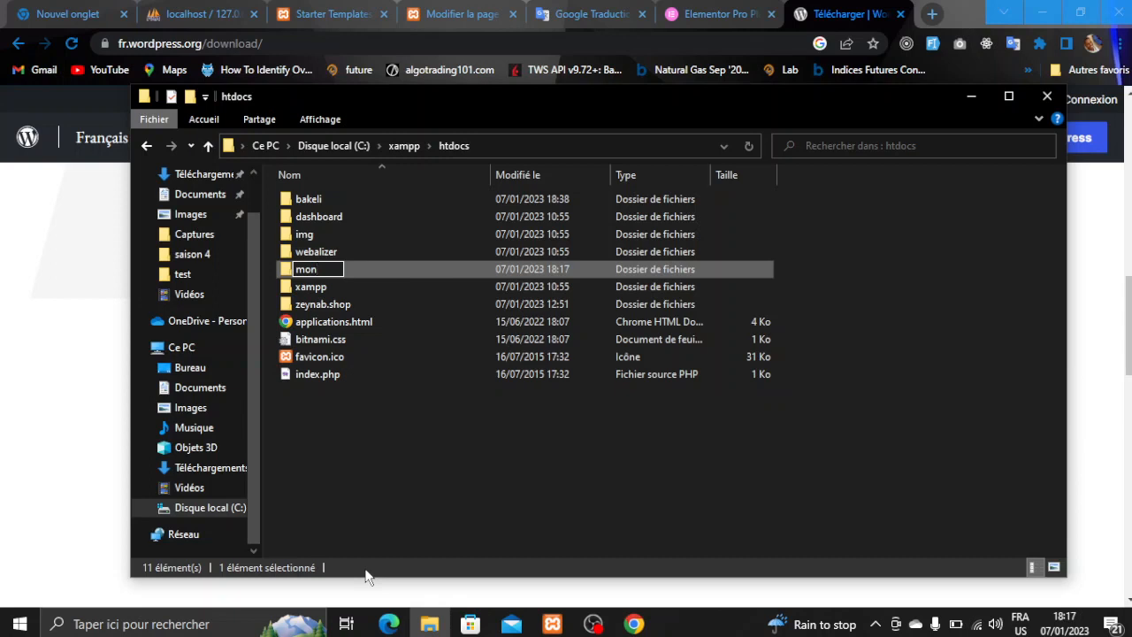
key("BackSpace")
key("BackSpace")
key("BackSpace")
type("bakeliwebsite")
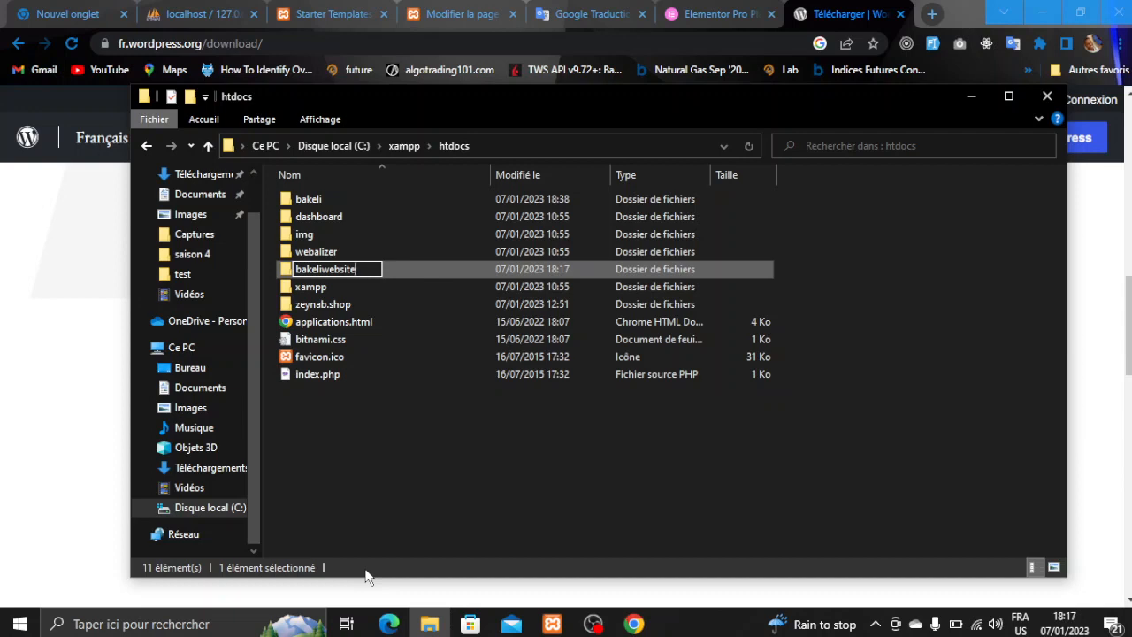
key("BackSpace")
key("BackSpace")
key("BackSpace")
key("BackSpace")
key("Return")
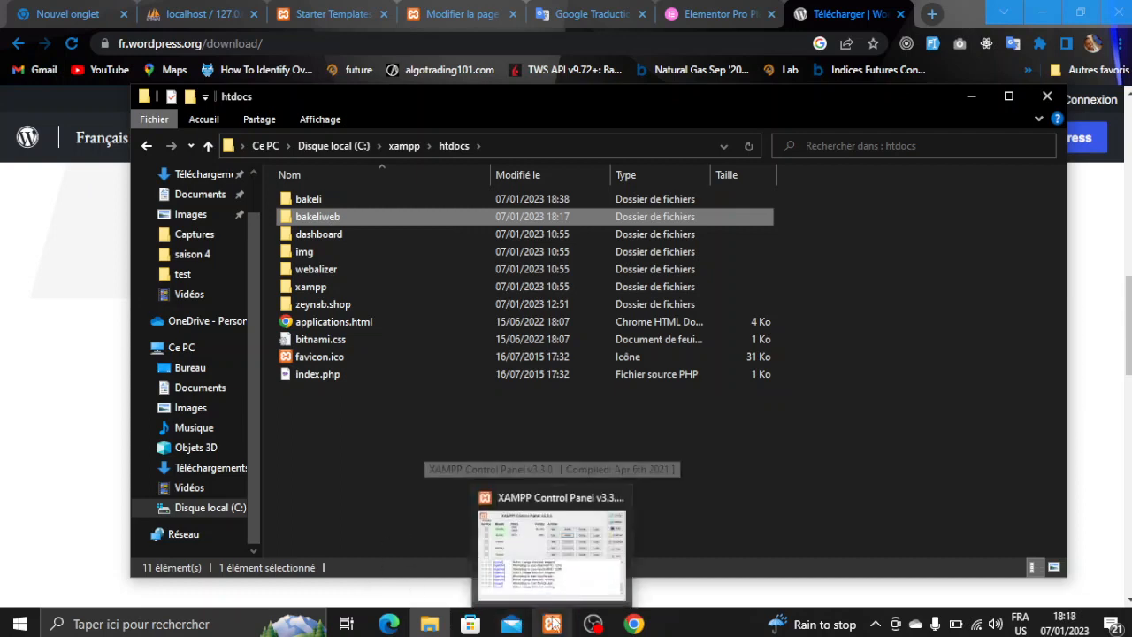
- Confirm Apache and MySQL are running in XAMPP, then open a new Chrome tab
left_click(552, 624)
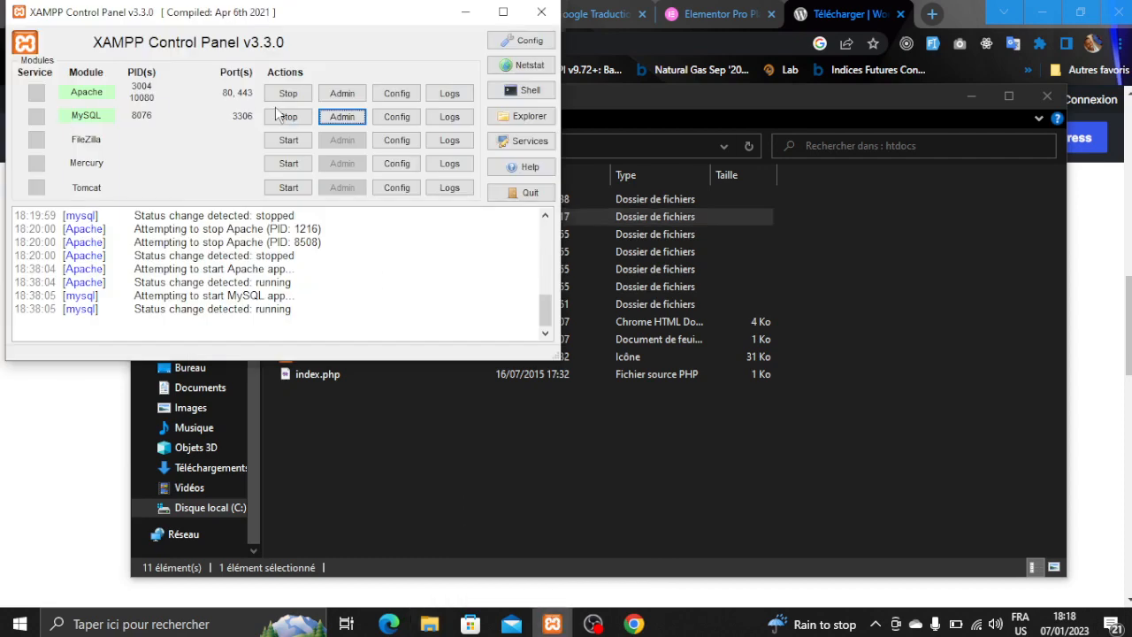
left_click(468, 14)
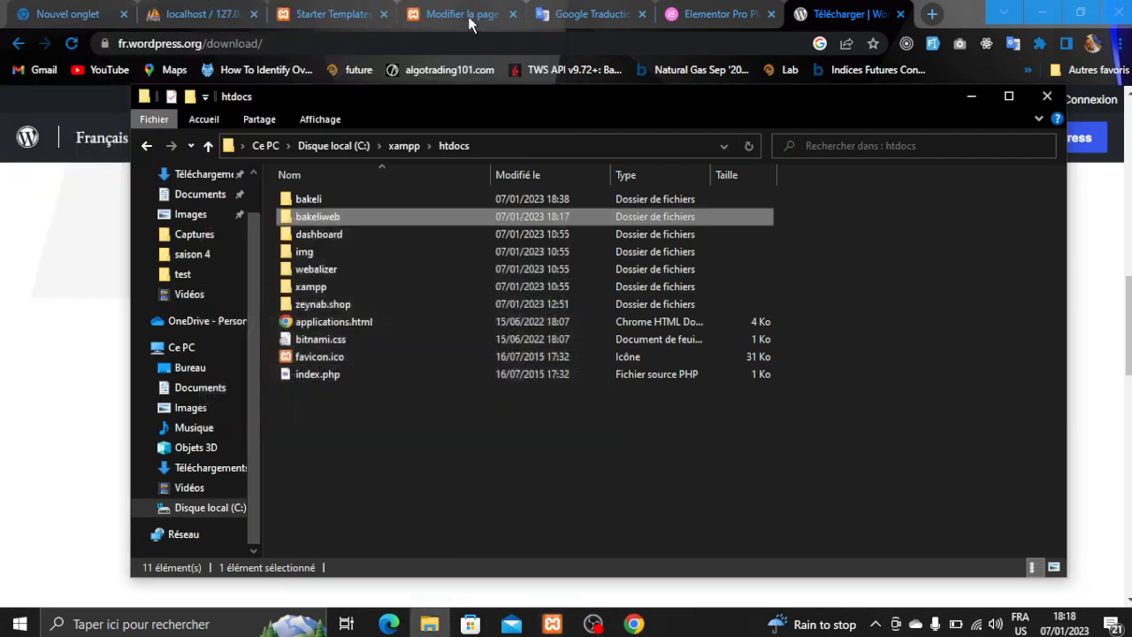
left_click(933, 14)
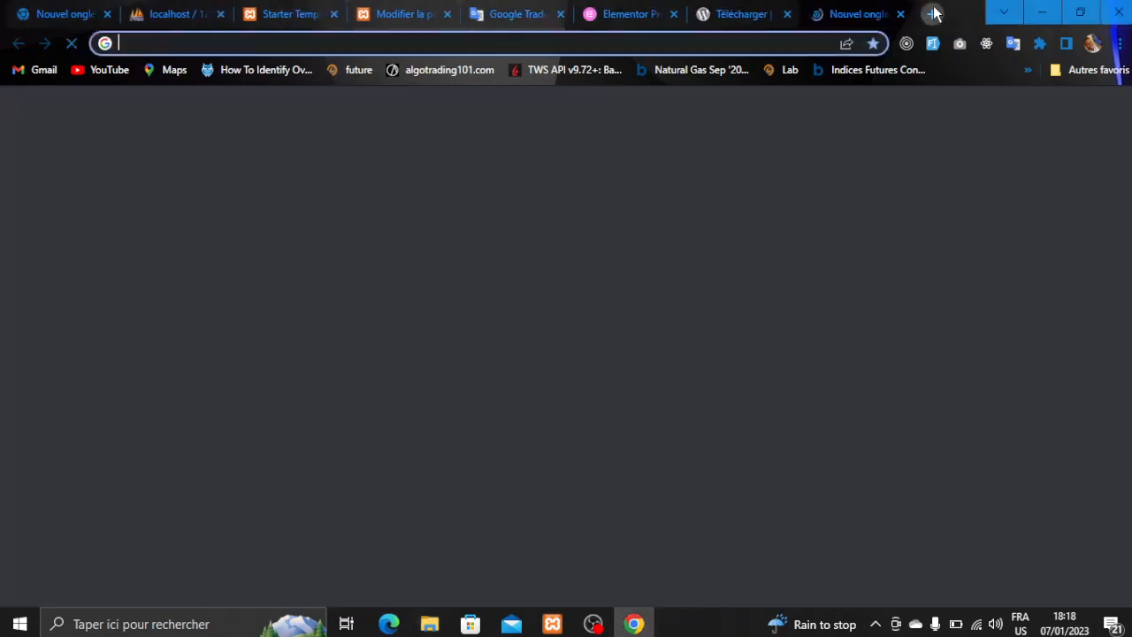
- Load localhost/bakeliweb and pick Français as the WordPress installation language
type("lo")
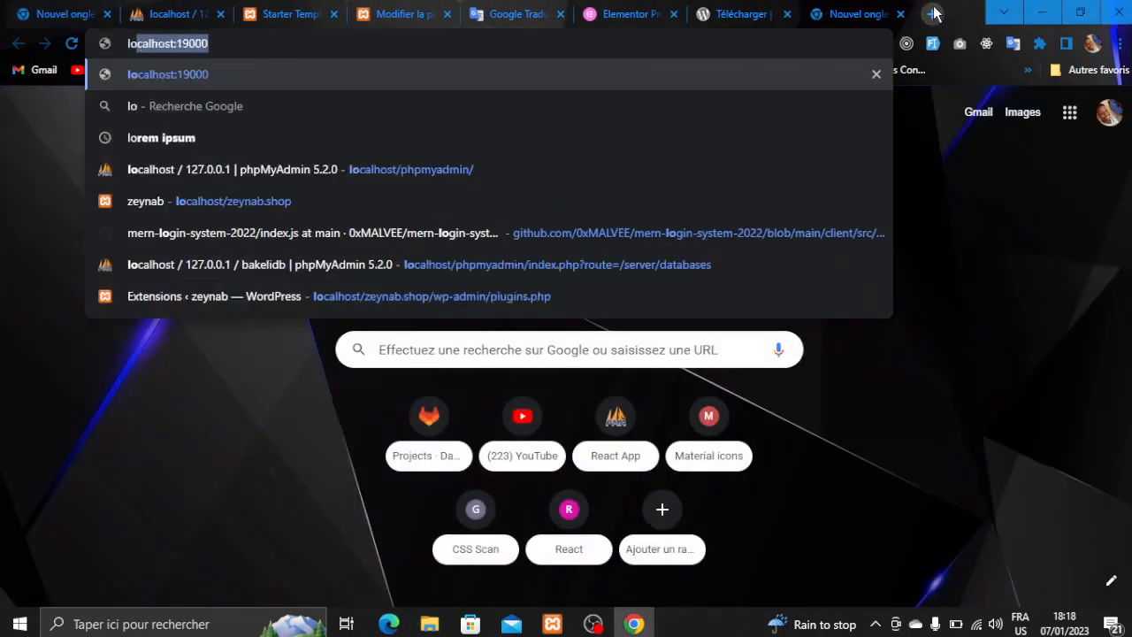
type("ca")
key("Right")
key("BackSpace")
key("BackSpace")
key("BackSpace")
key("BackSpace")
key("BackSpace")
key("BackSpace")
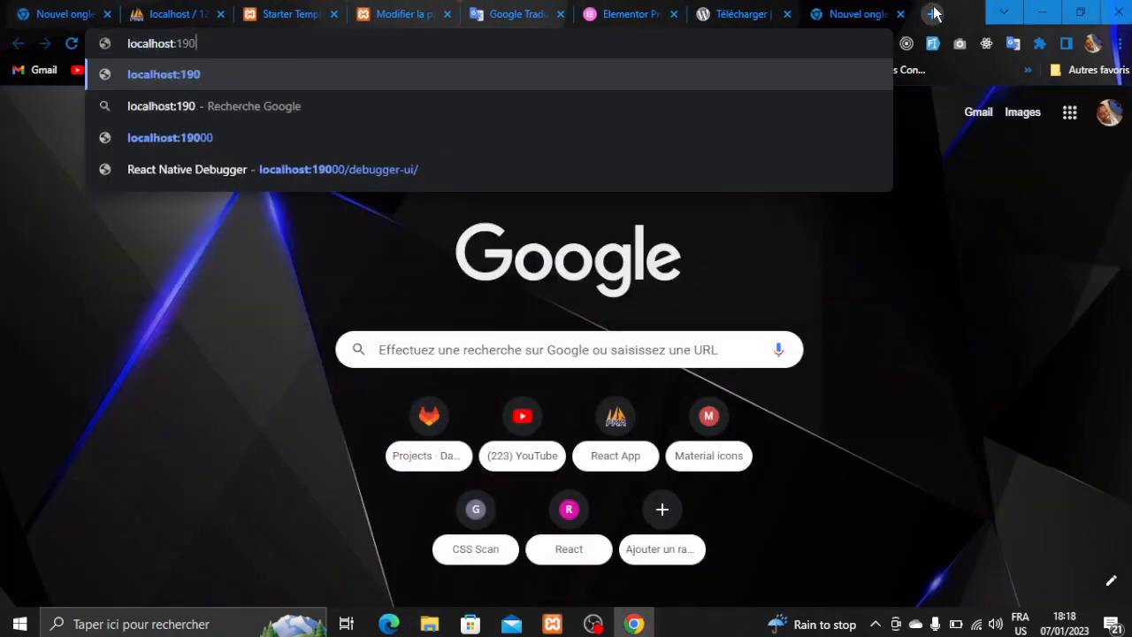
type("/")
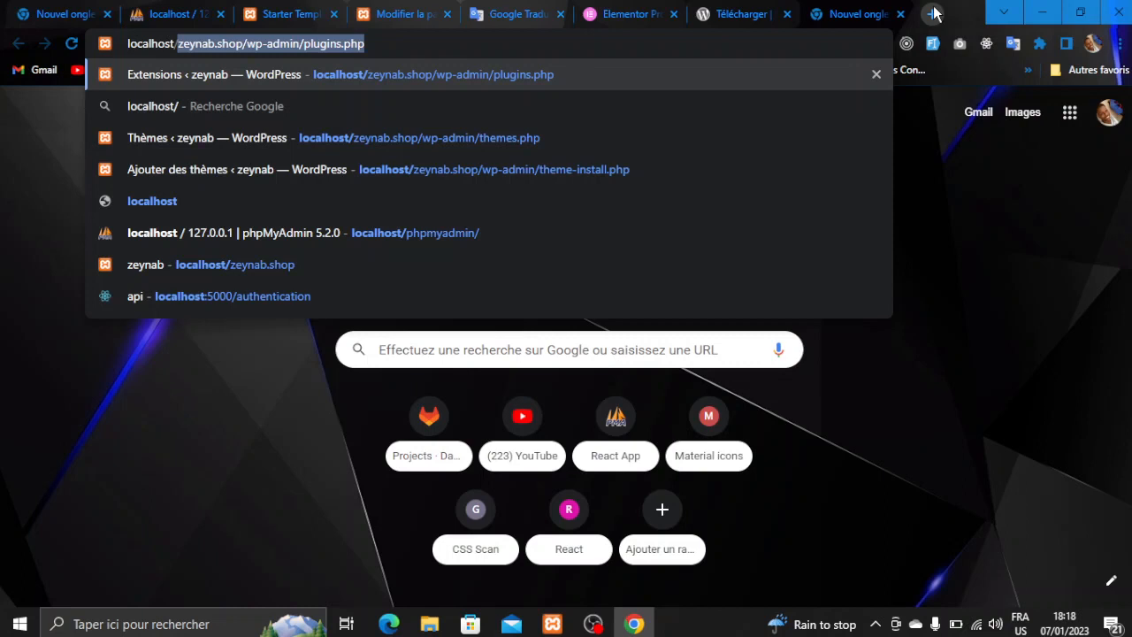
type("bakeli")
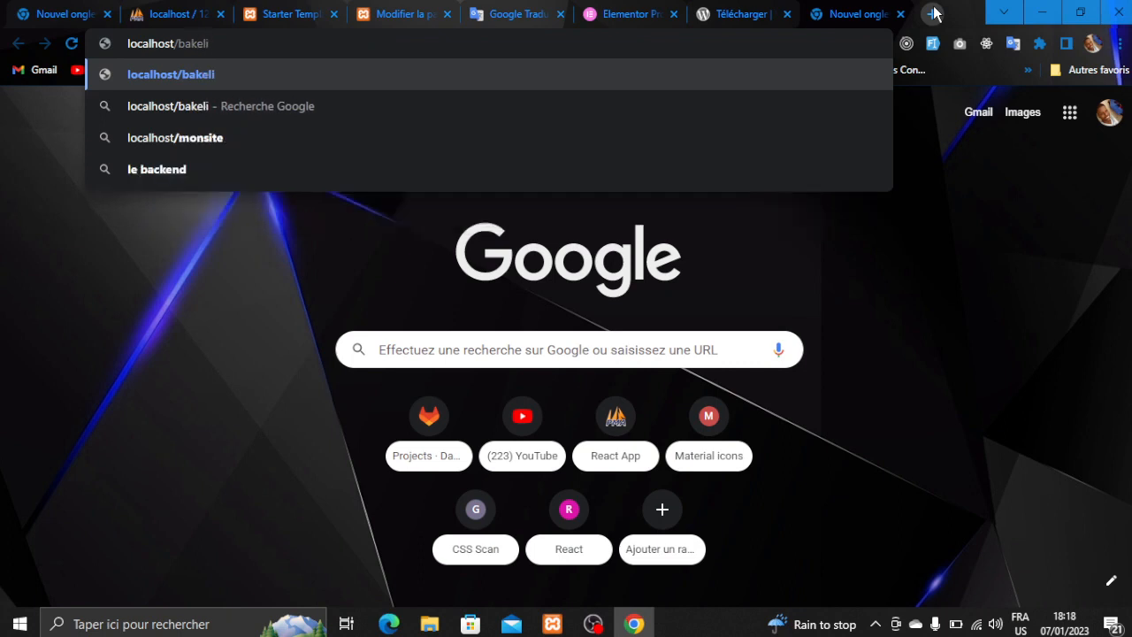
type("web")
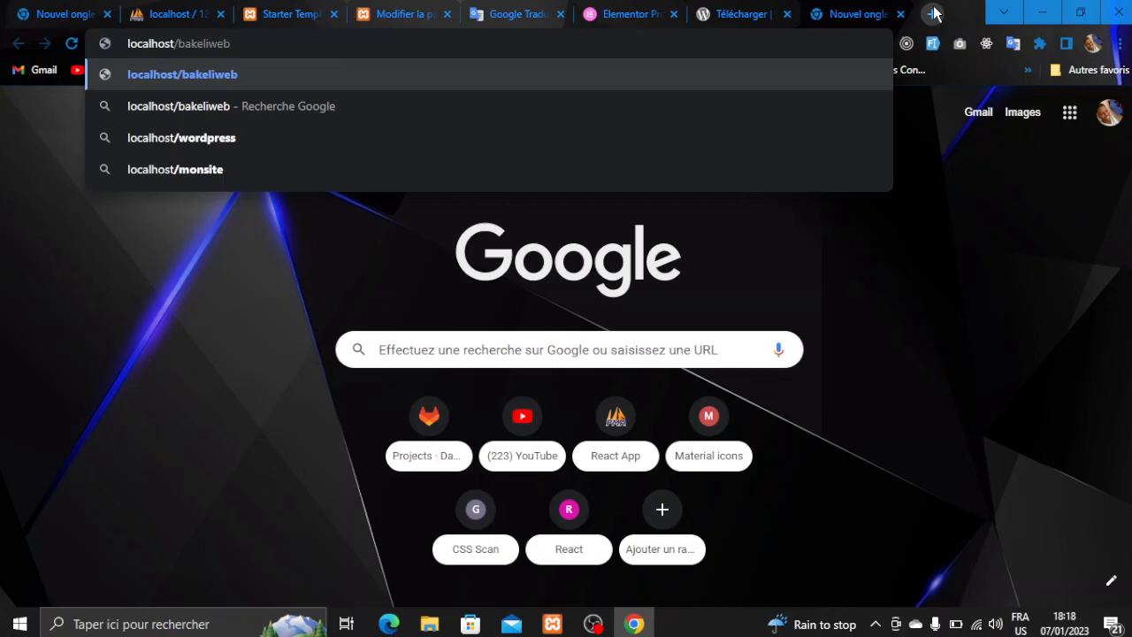
key("Return")
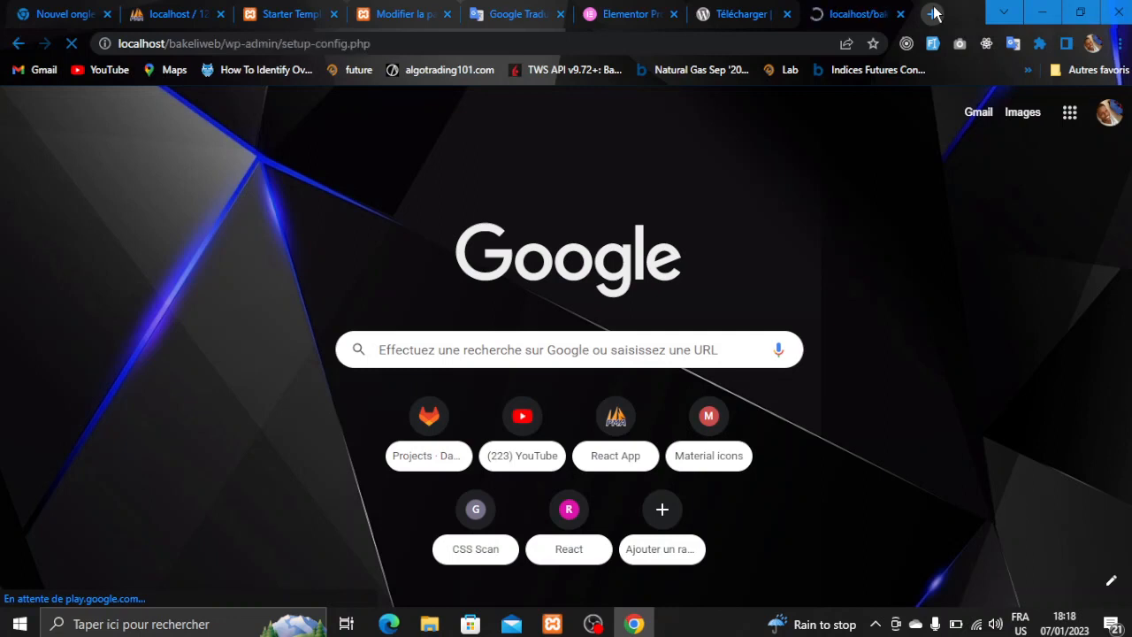
key("f")
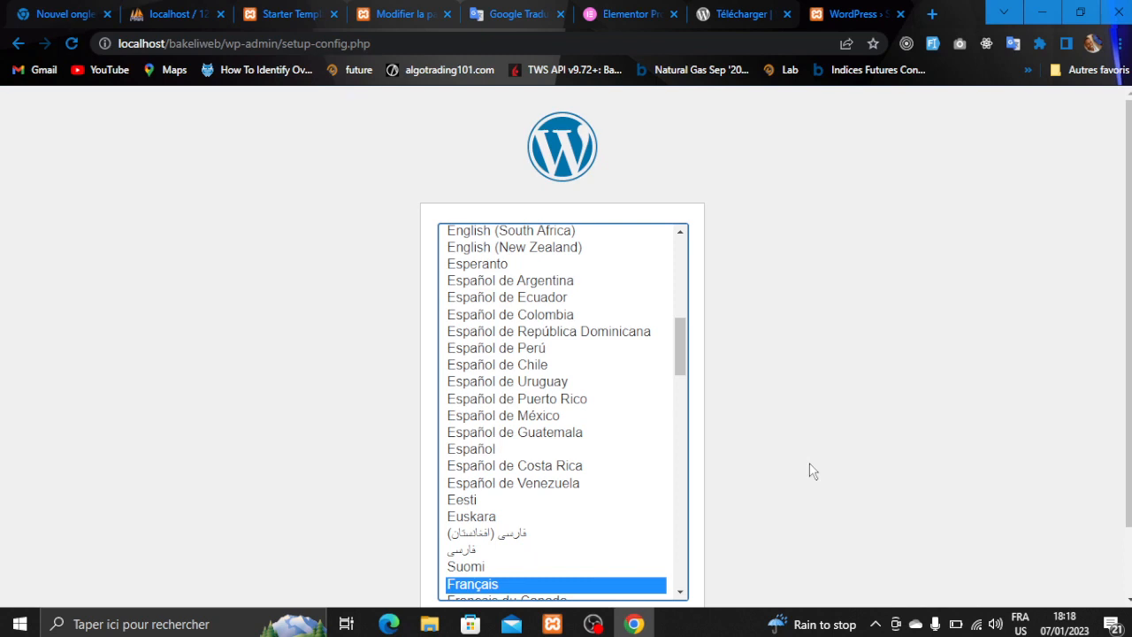
- Continue past the French welcome page to the database connection form
scroll(810, 464, "down", 1)
left_click(659, 557)
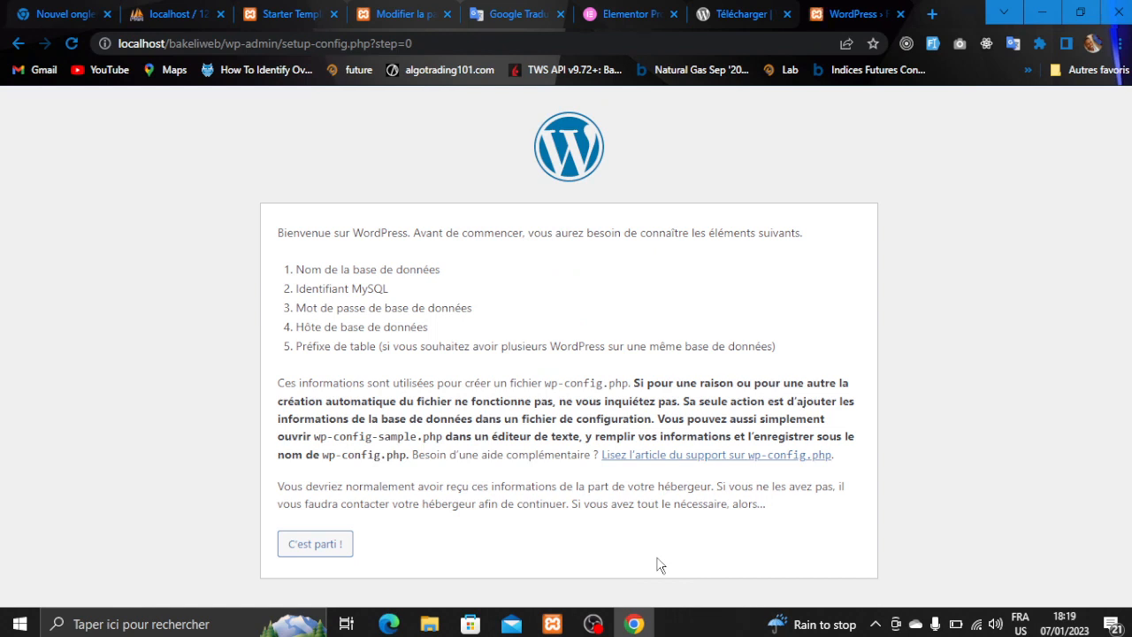
left_click(290, 549)
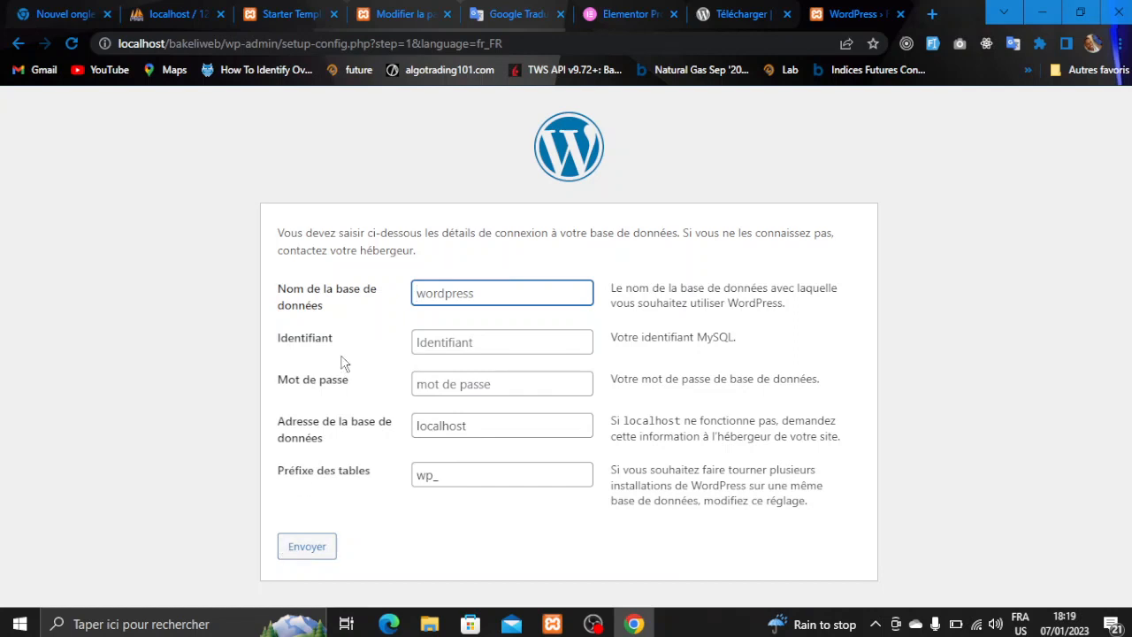
left_click_drag(341, 326, 277, 282)
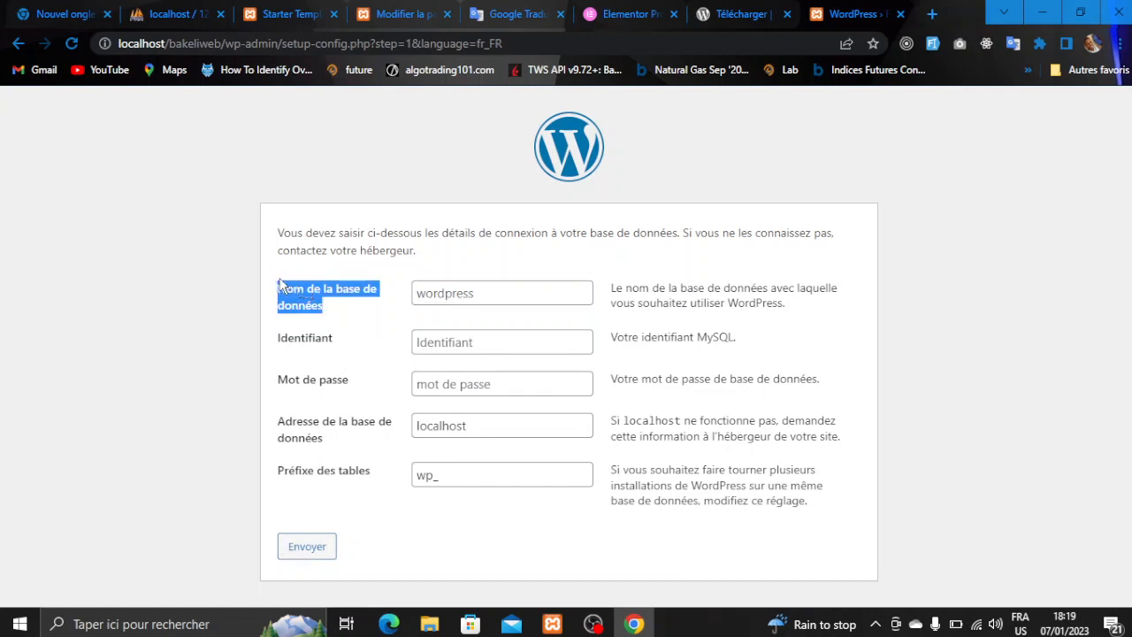
left_click(468, 285)
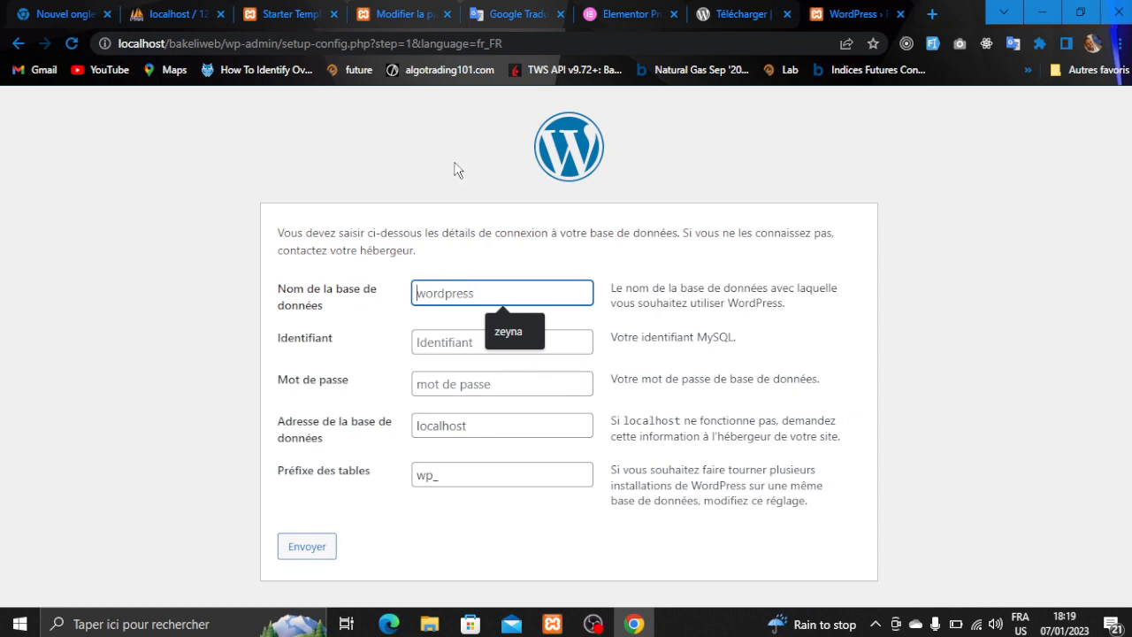
- Load localhost/phpmyadmin in a new Chrome tab
left_click(938, 14)
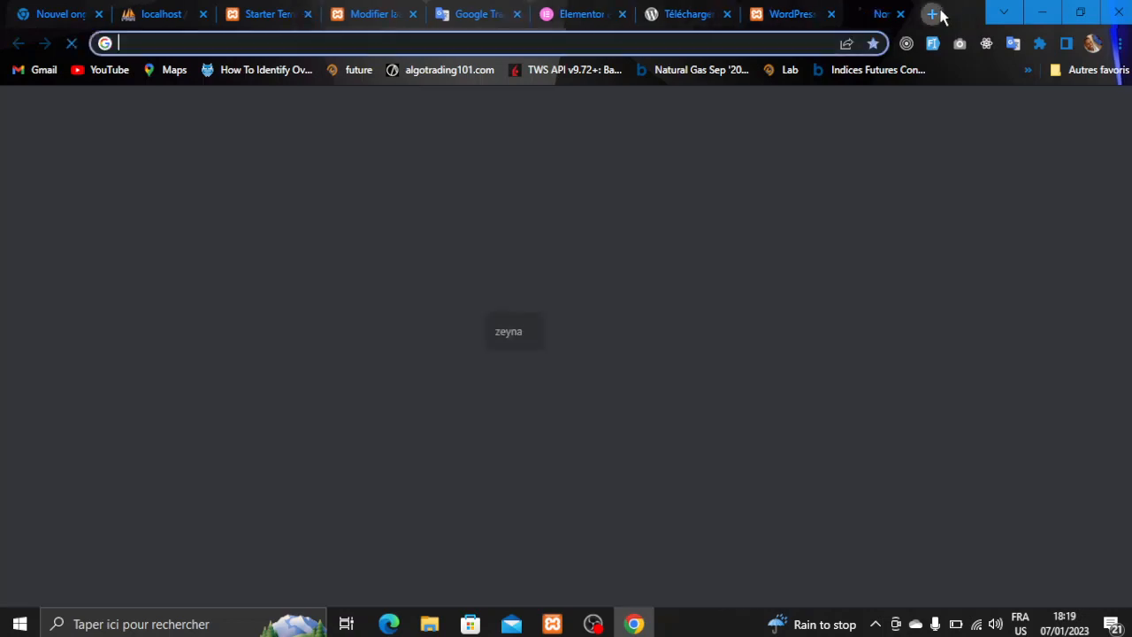
type("lo")
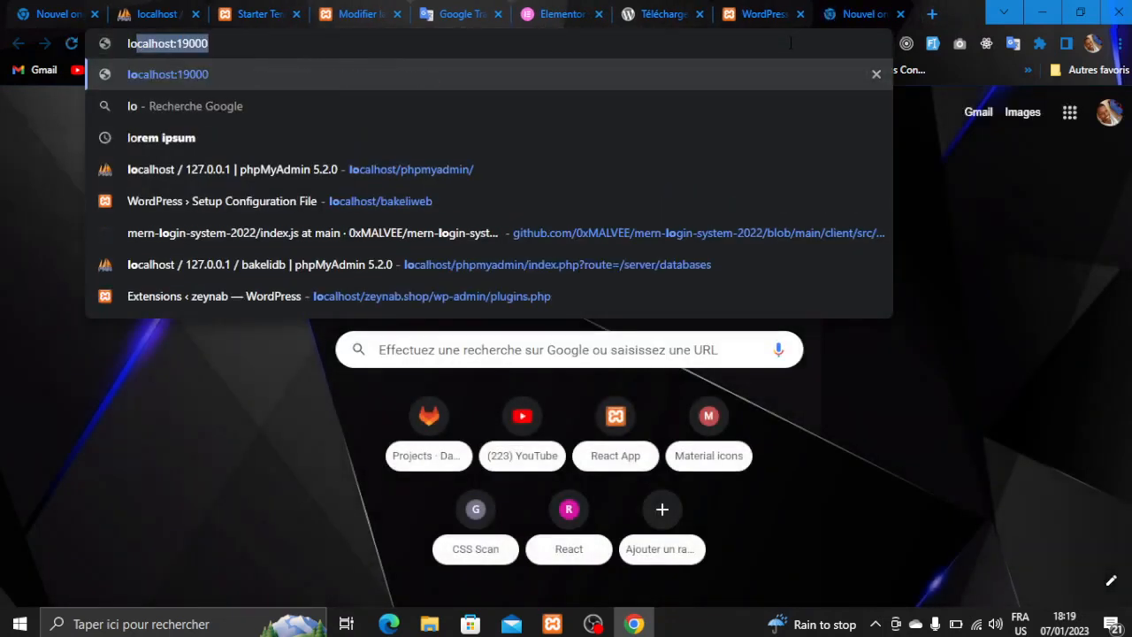
type("calhost:19000")
key("BackSpace")
key("BackSpace")
key("BackSpace")
key("BackSpace")
key("BackSpace")
key("BackSpace")
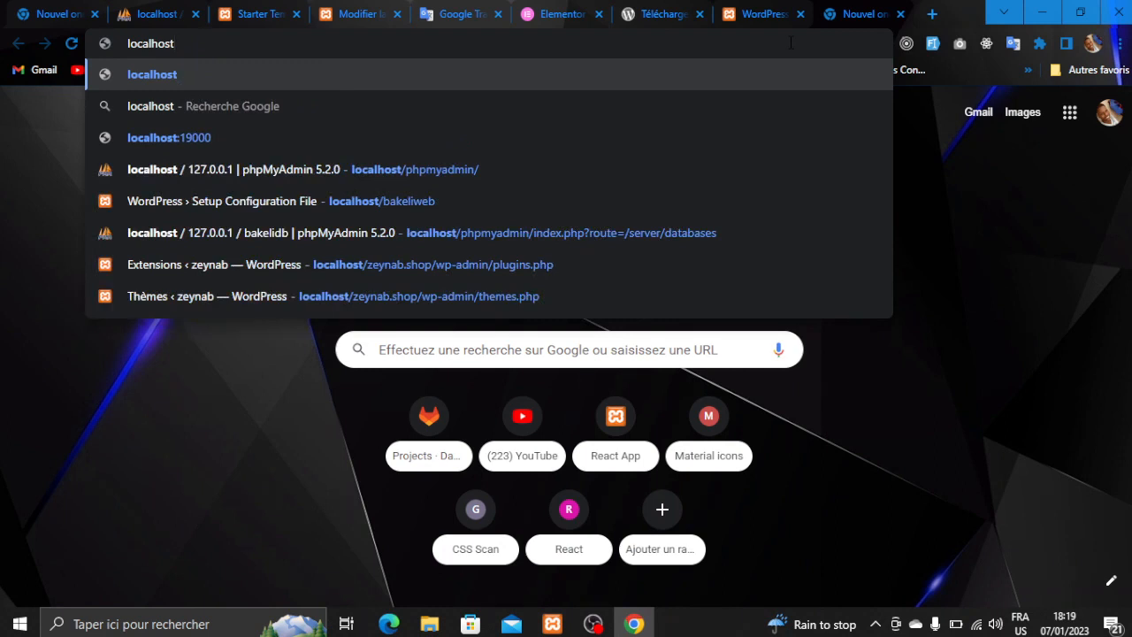
type("/php")
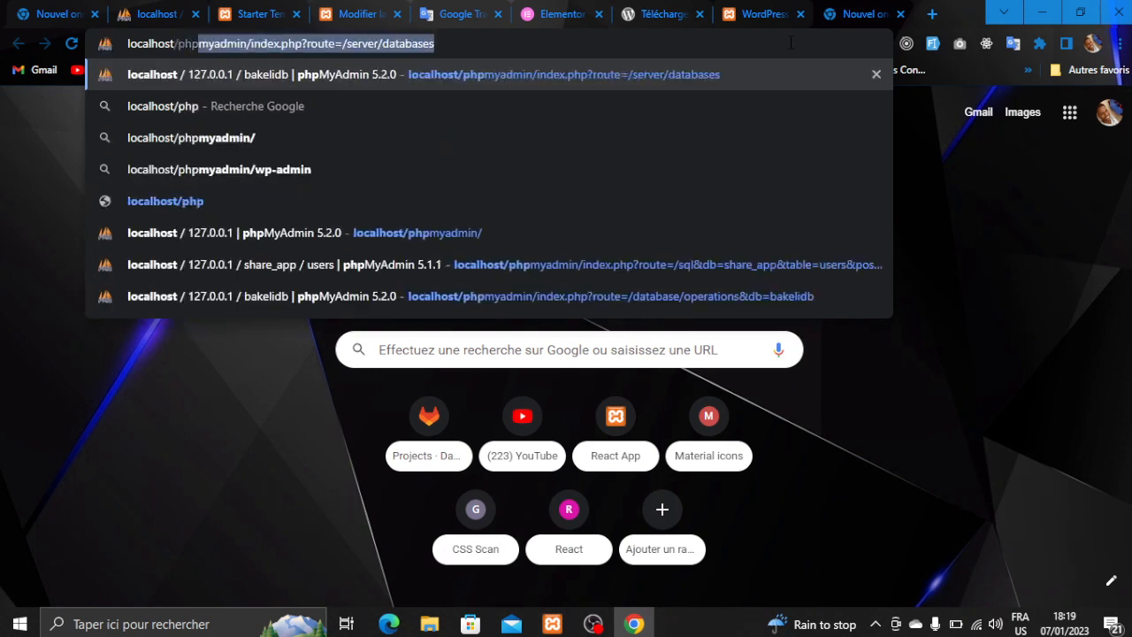
type("myadmin")
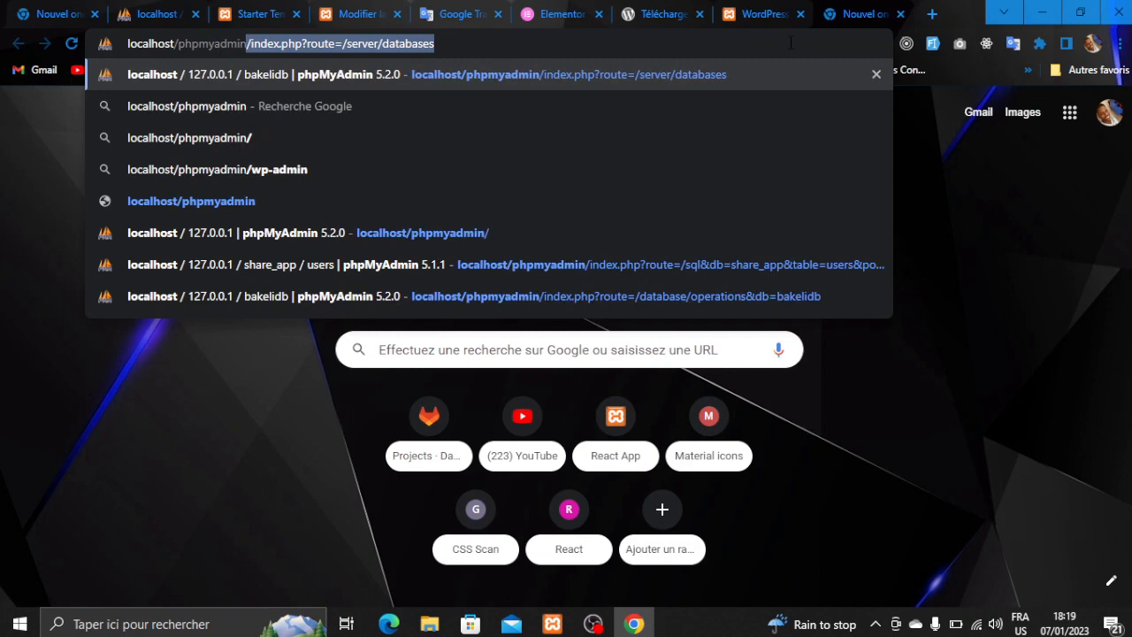
key("Delete")
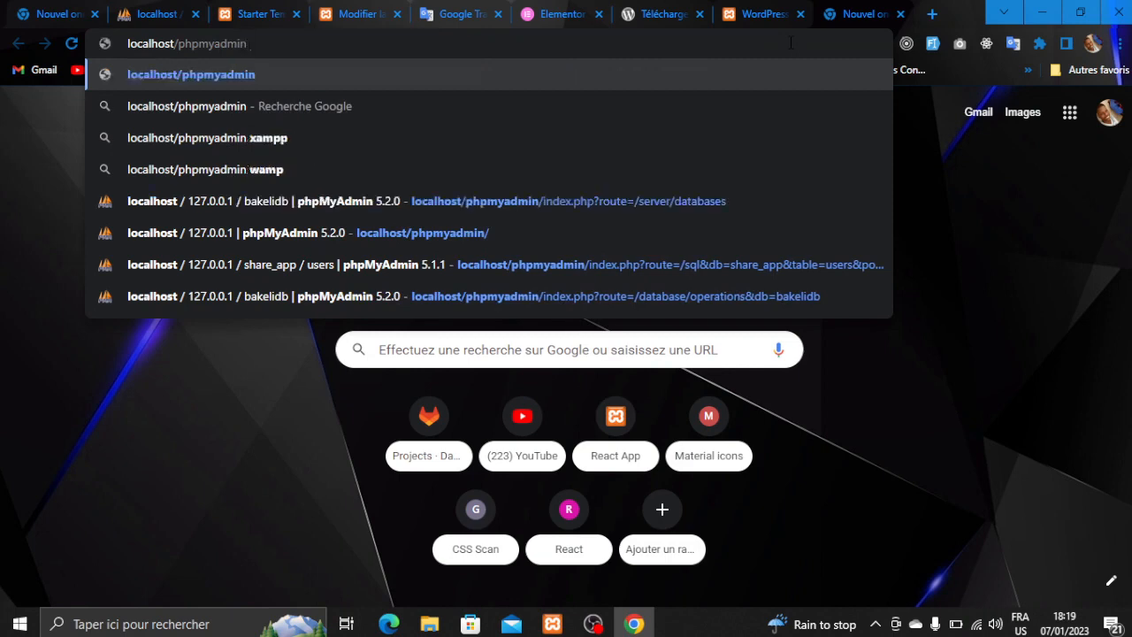
key("Return")
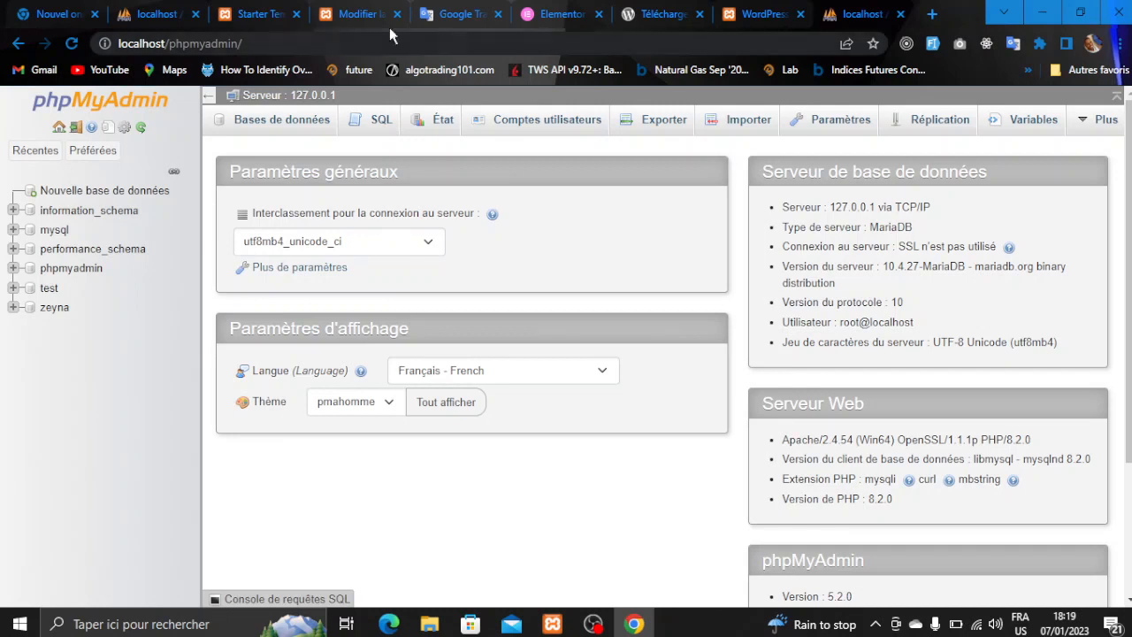
- Create an empty database named bakelidb in phpMyAdmin and return to the WordPress tab
left_click(126, 190)
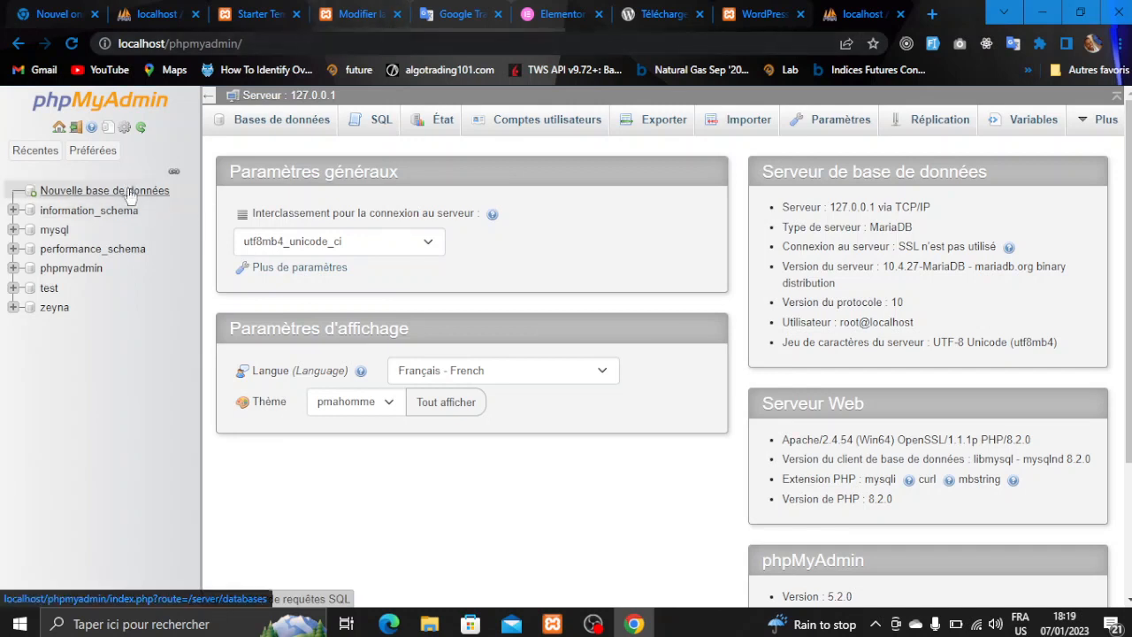
left_click(286, 261)
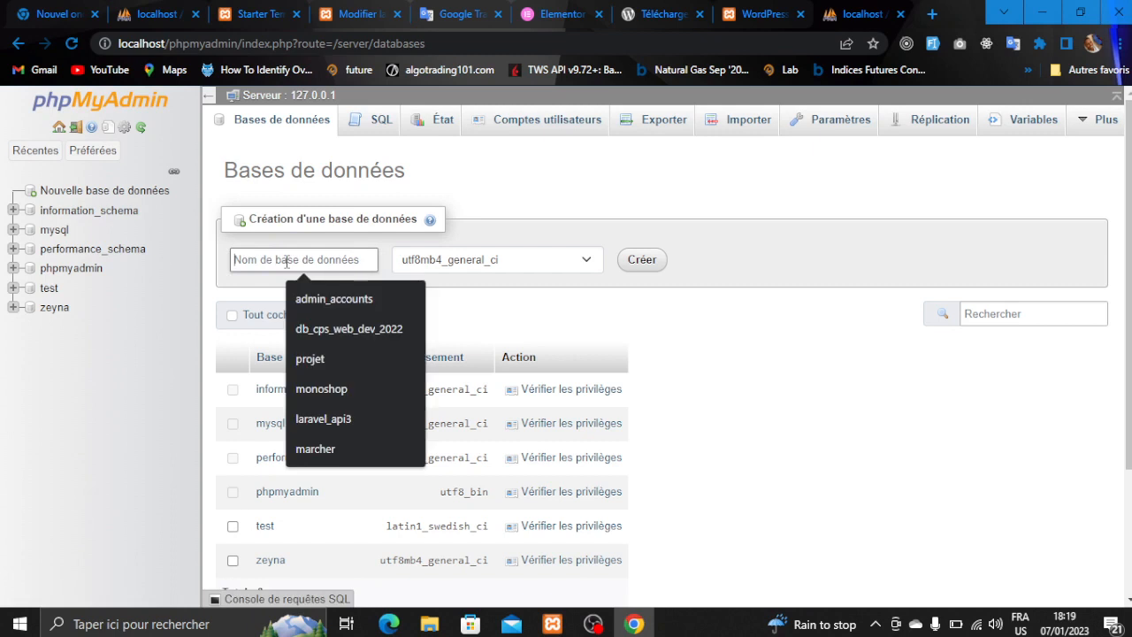
type("bakell")
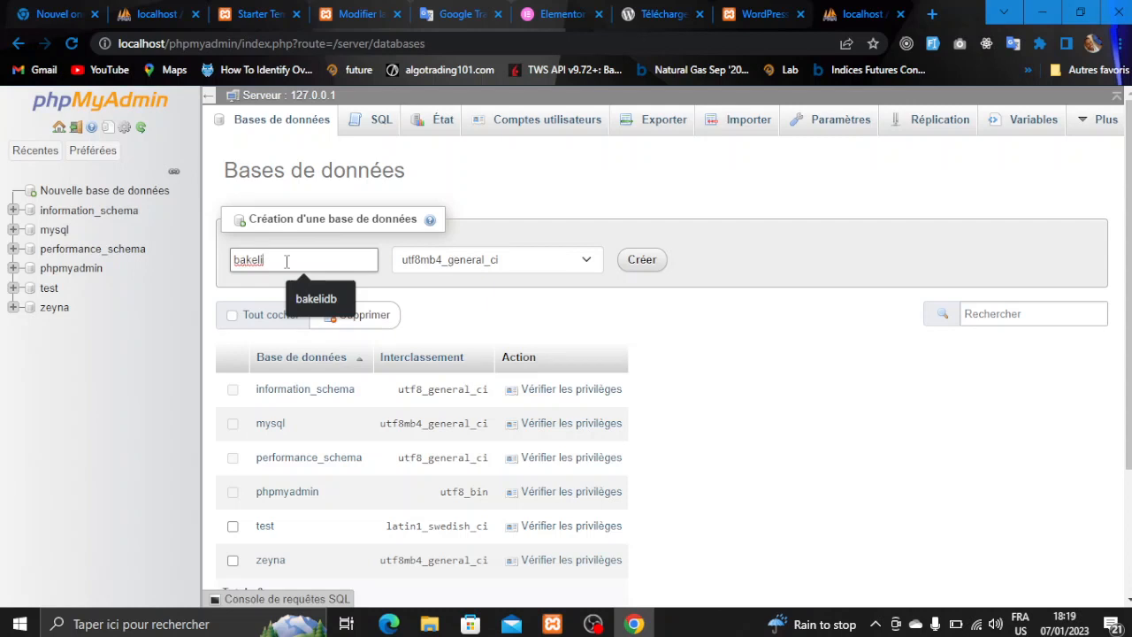
type("db")
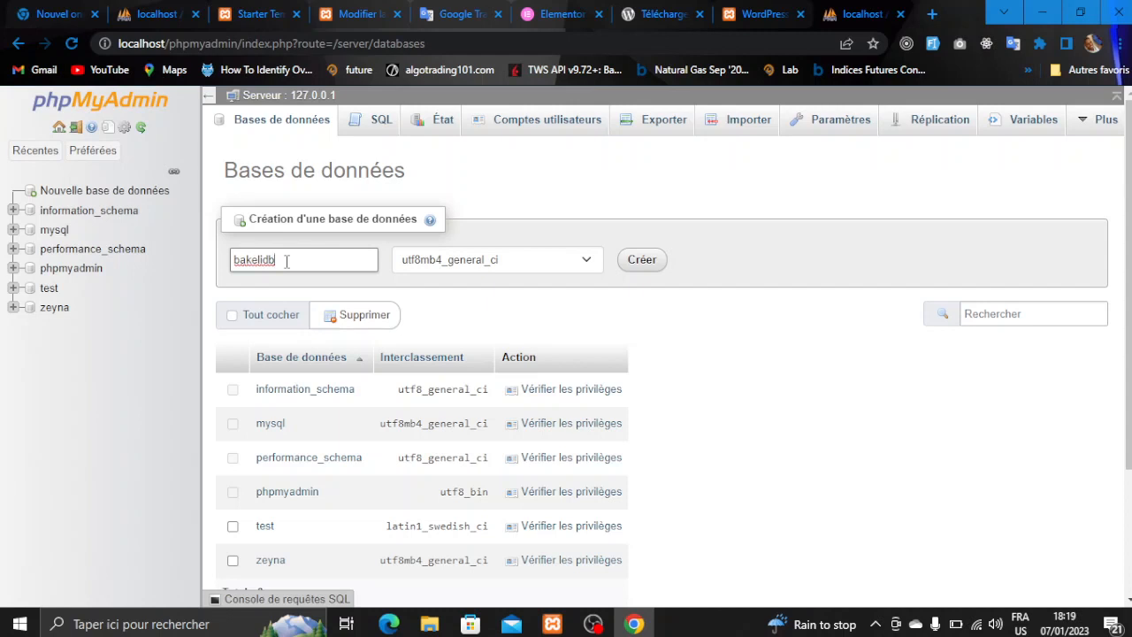
left_click(630, 257)
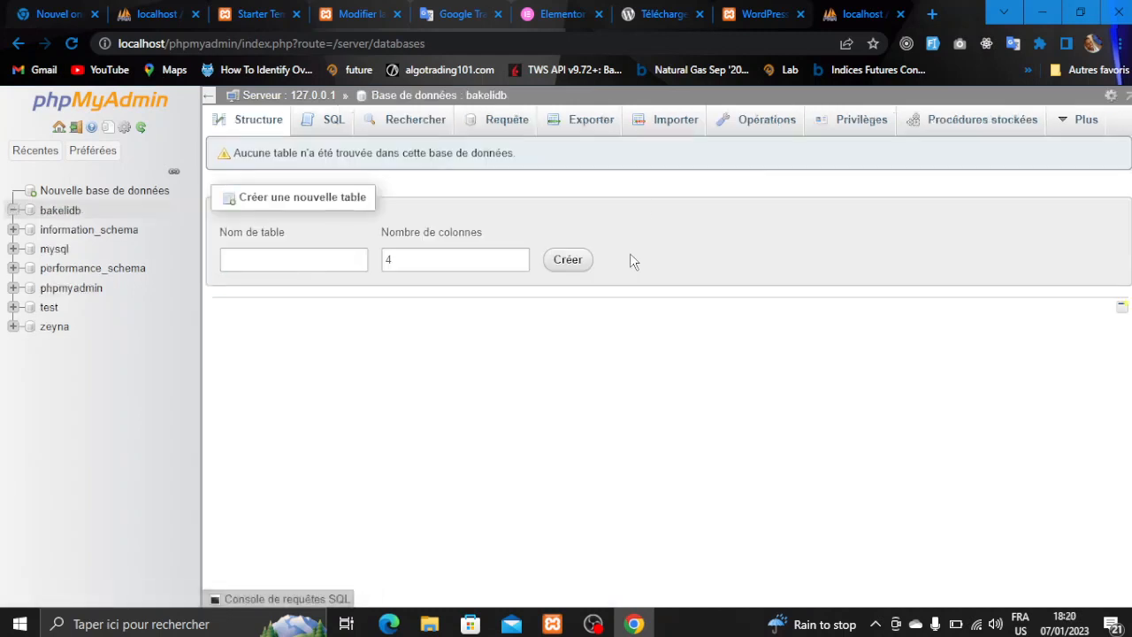
left_click(762, 14)
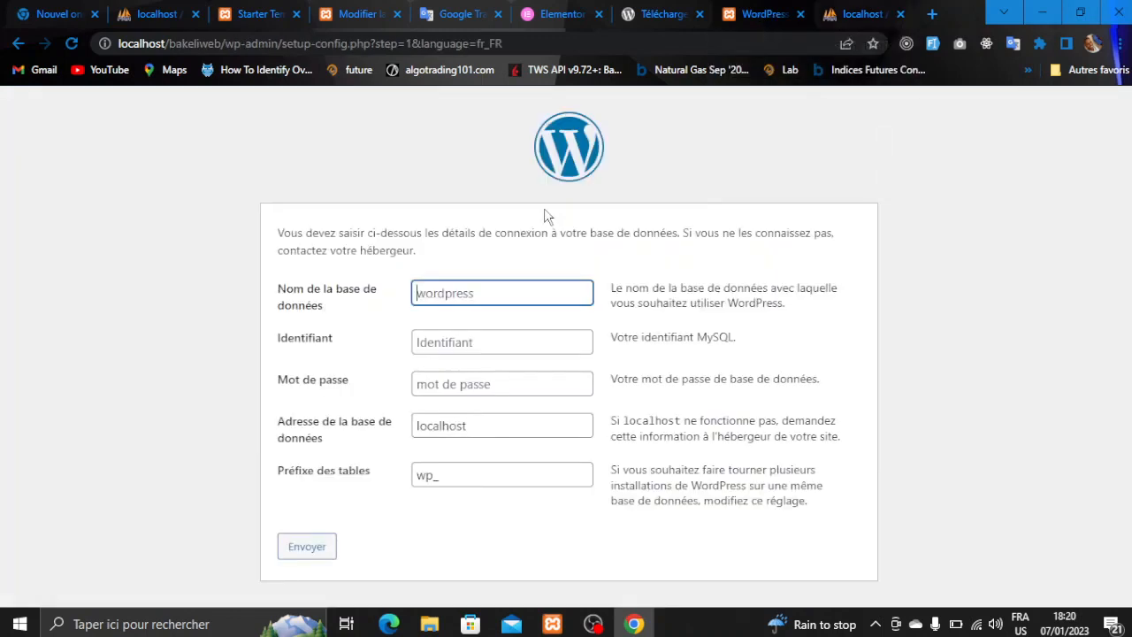
- Submit database name bakelidb with username root, then launch the installation
type("bakelidb")
left_click(461, 347)
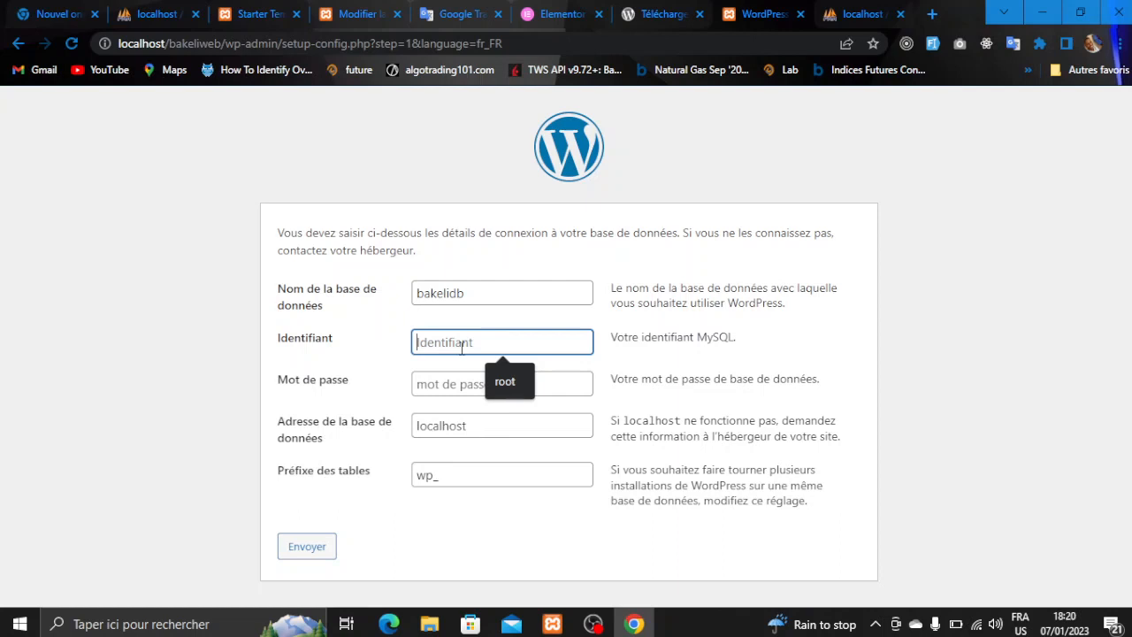
type("root")
left_click(460, 378)
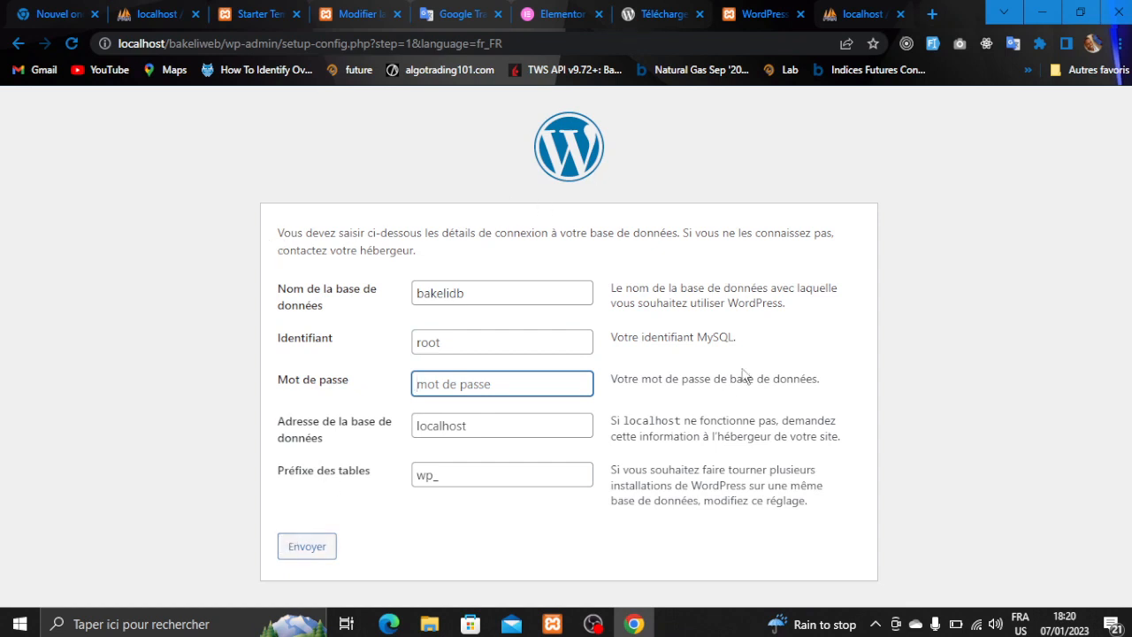
left_click(289, 554)
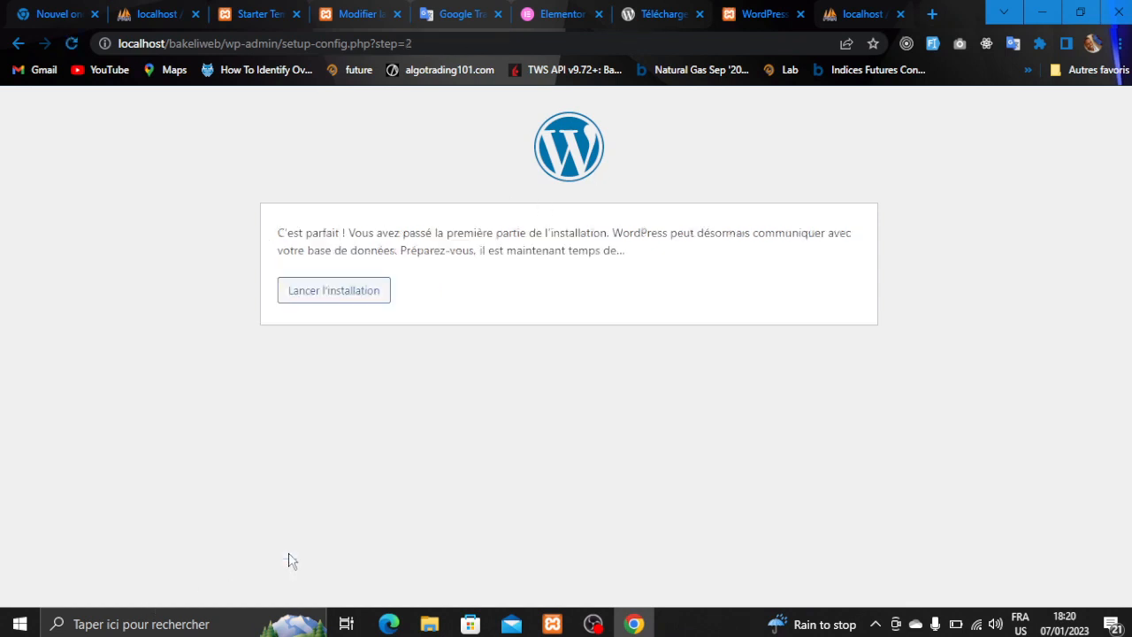
left_click(344, 291)
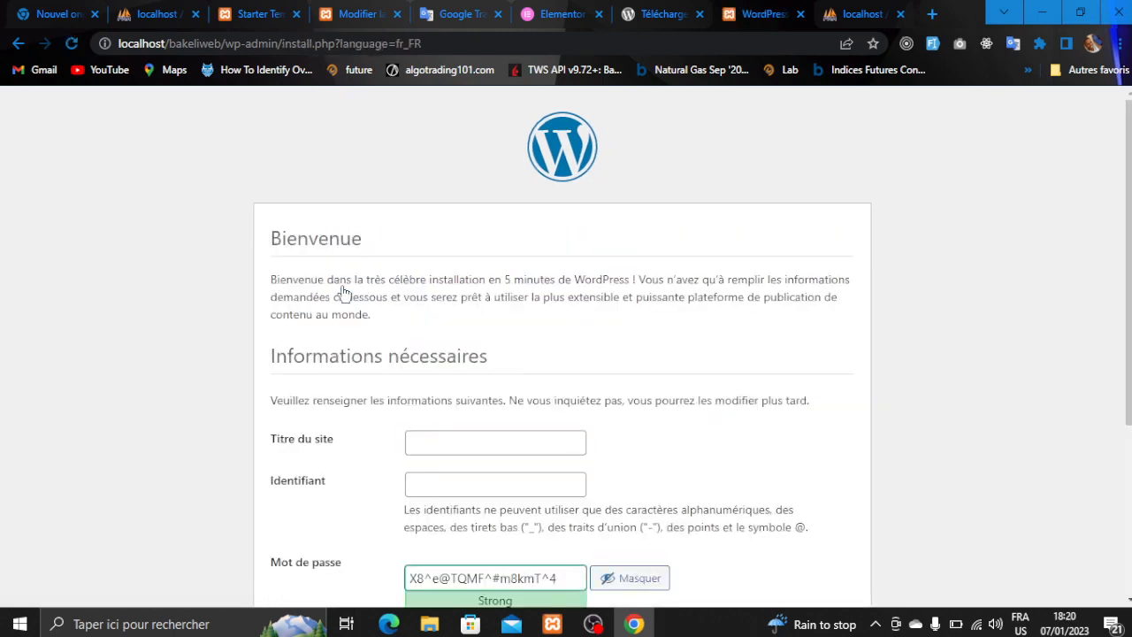
- Enter the site title 'Bakei tech' and the administrator username on the install form
scroll(344, 293, "down", 1)
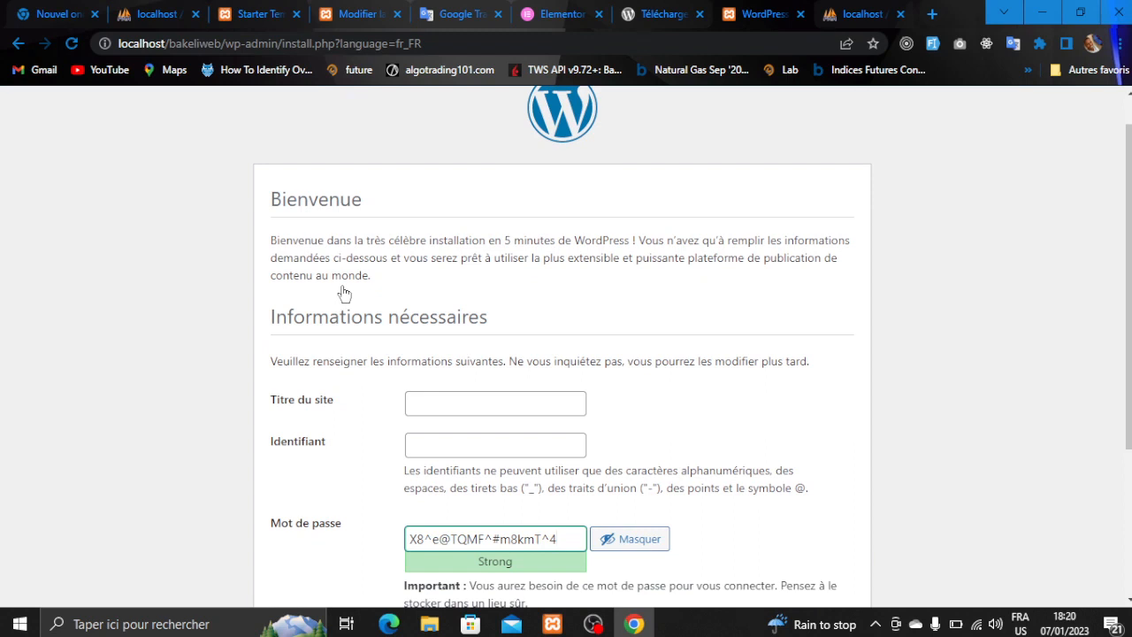
scroll(344, 292, "down", 1)
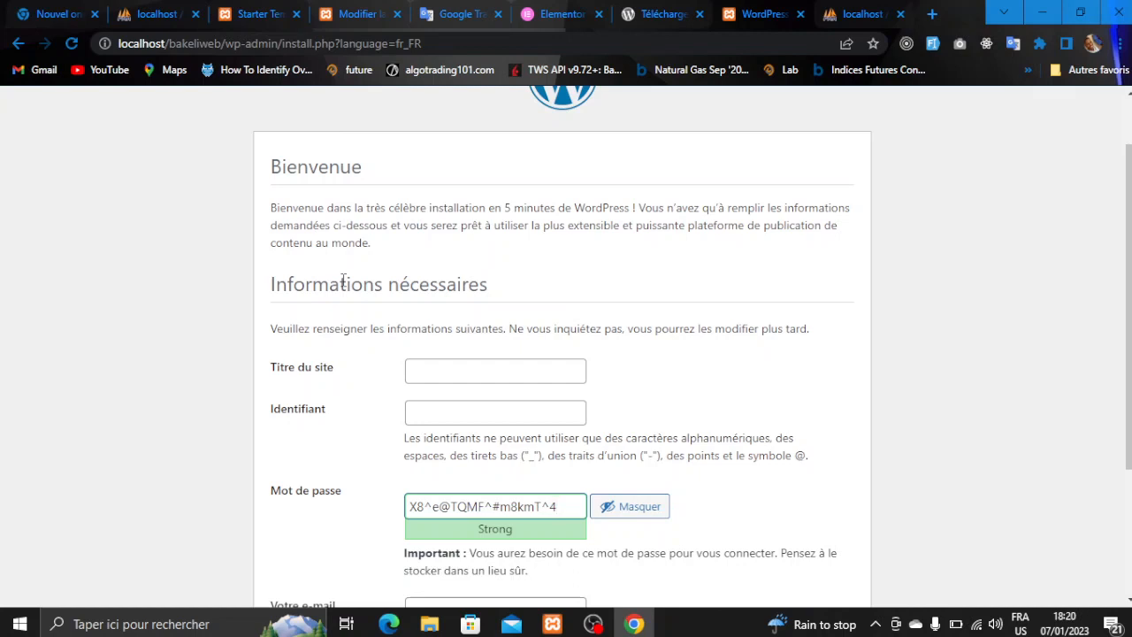
left_click(434, 370)
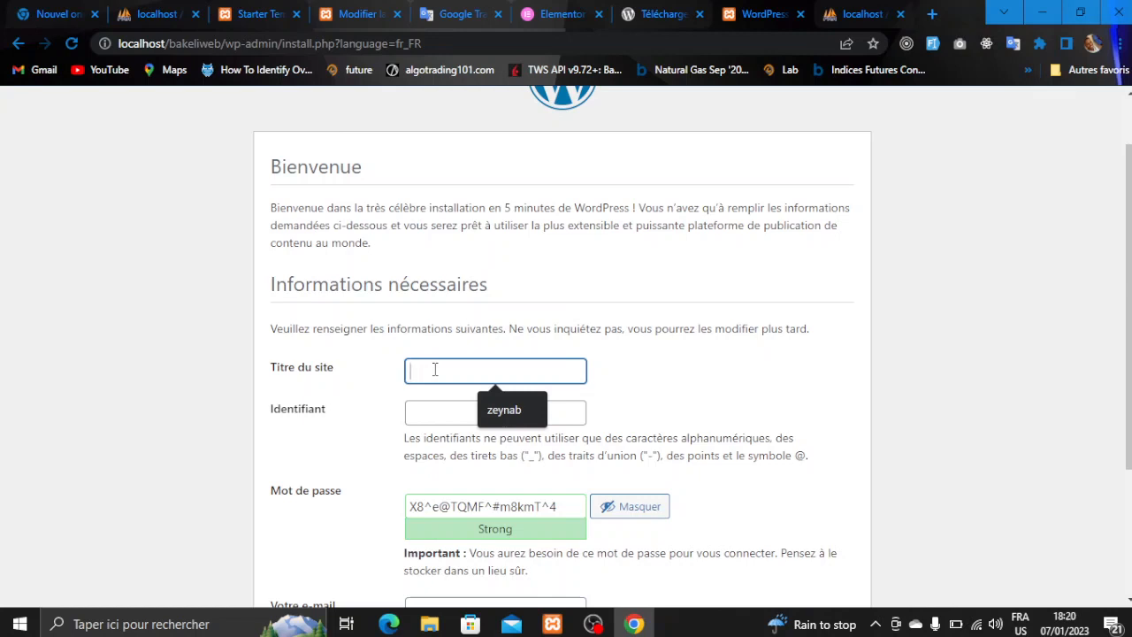
type("Bake")
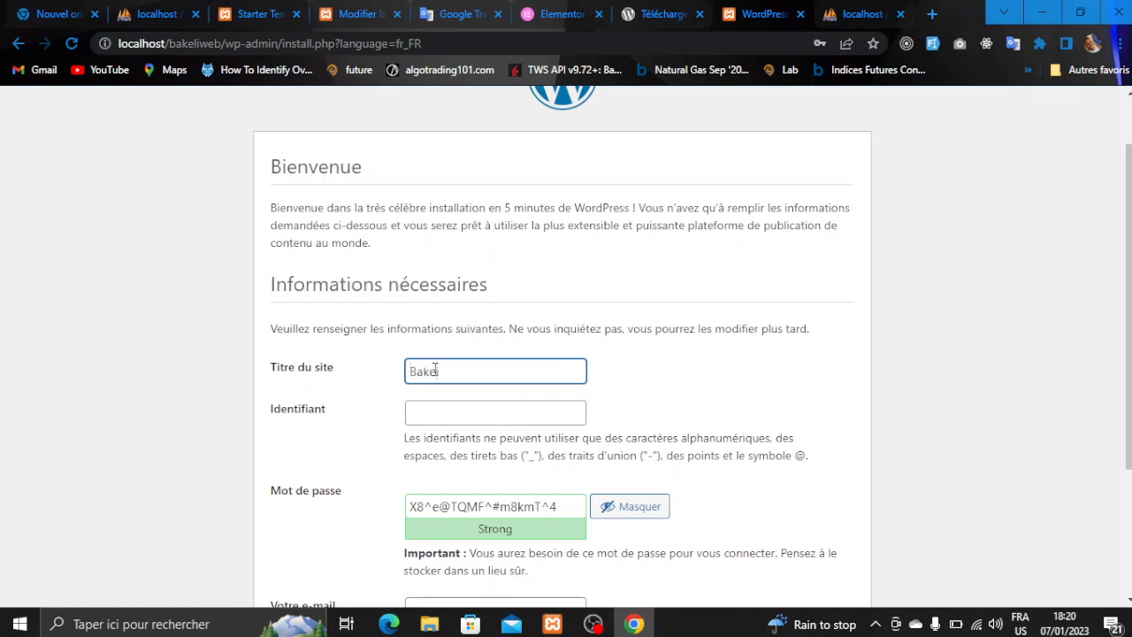
type("i tech")
left_click(458, 404)
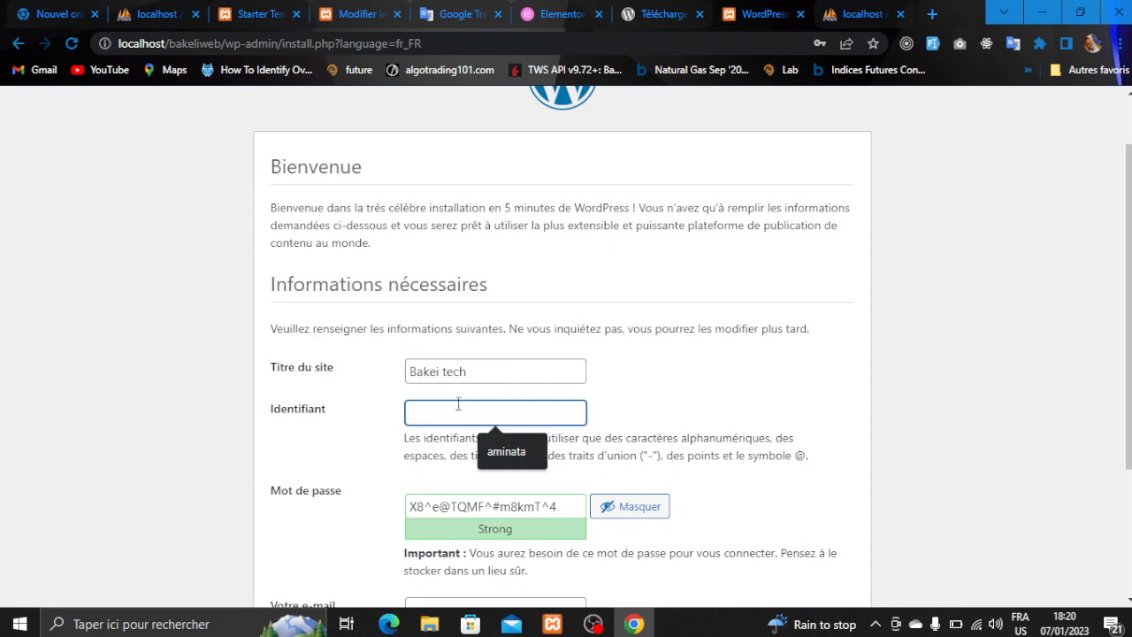
type("bakeli")
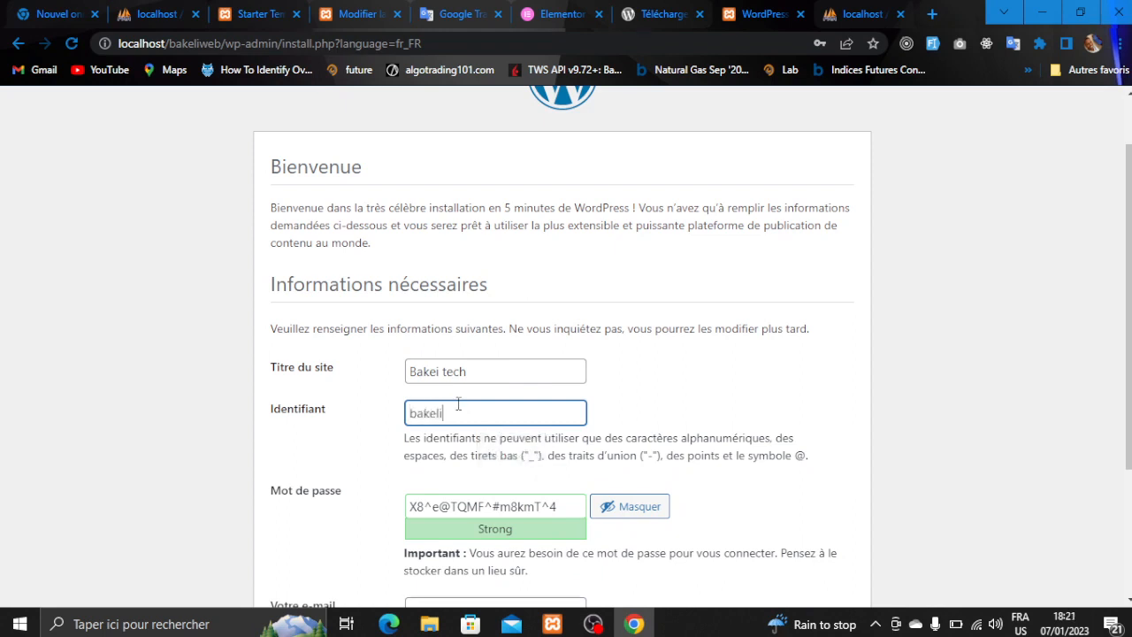
type("@")
key("BackSpace")
type("2023")
left_click_drag(566, 508, 400, 502)
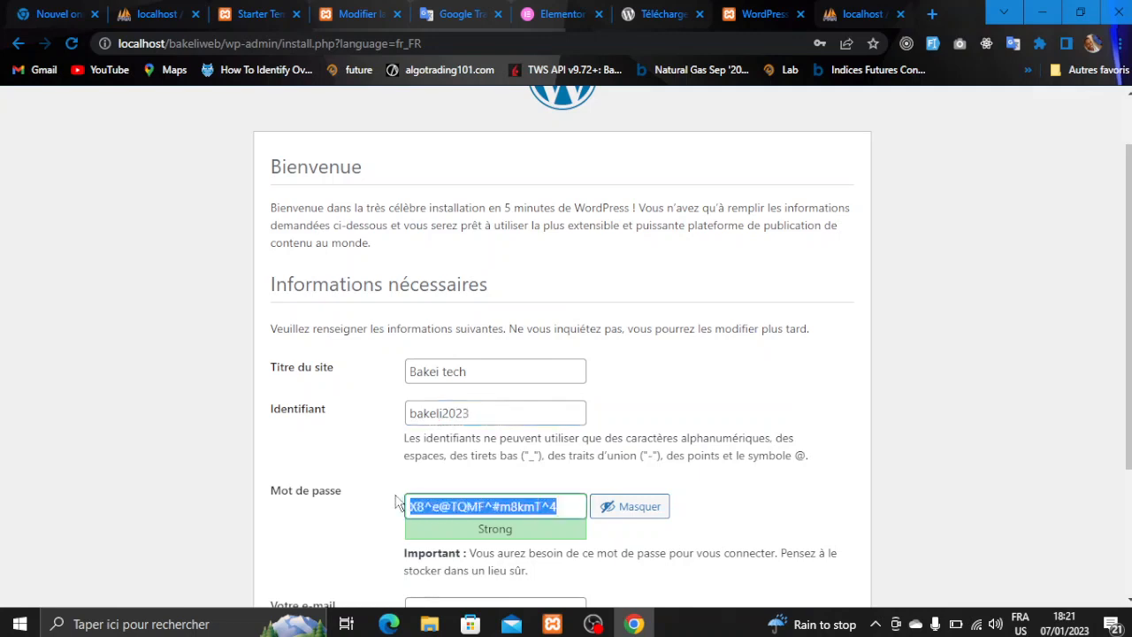
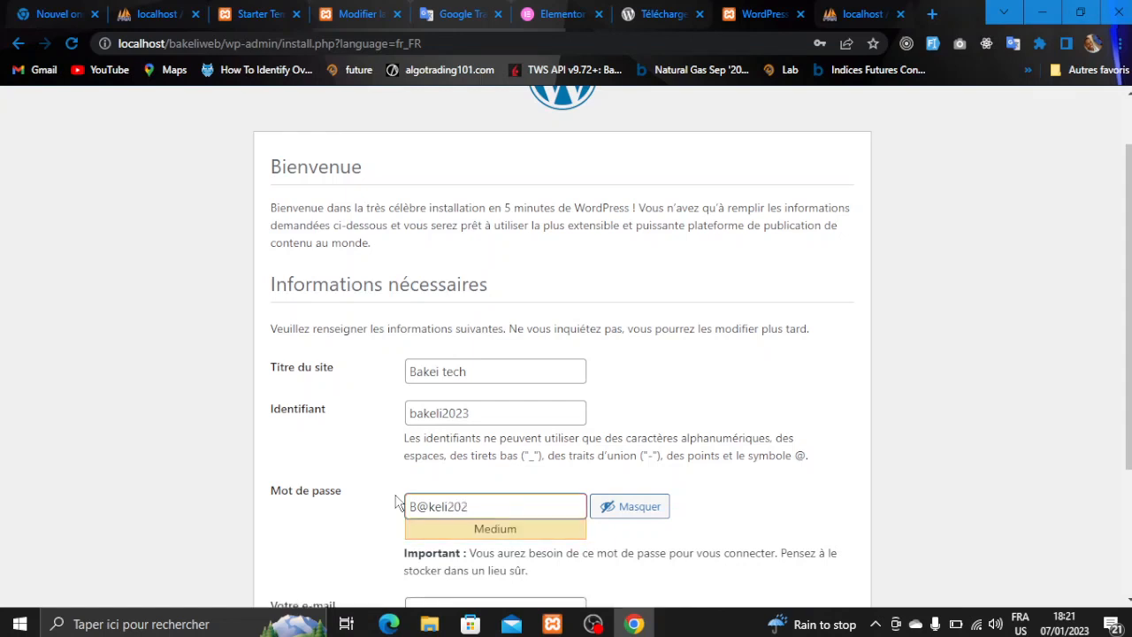
- Replace the generated password with your own and fill the administrator e-mail from a saved address
scroll(397, 503, "down", 1)
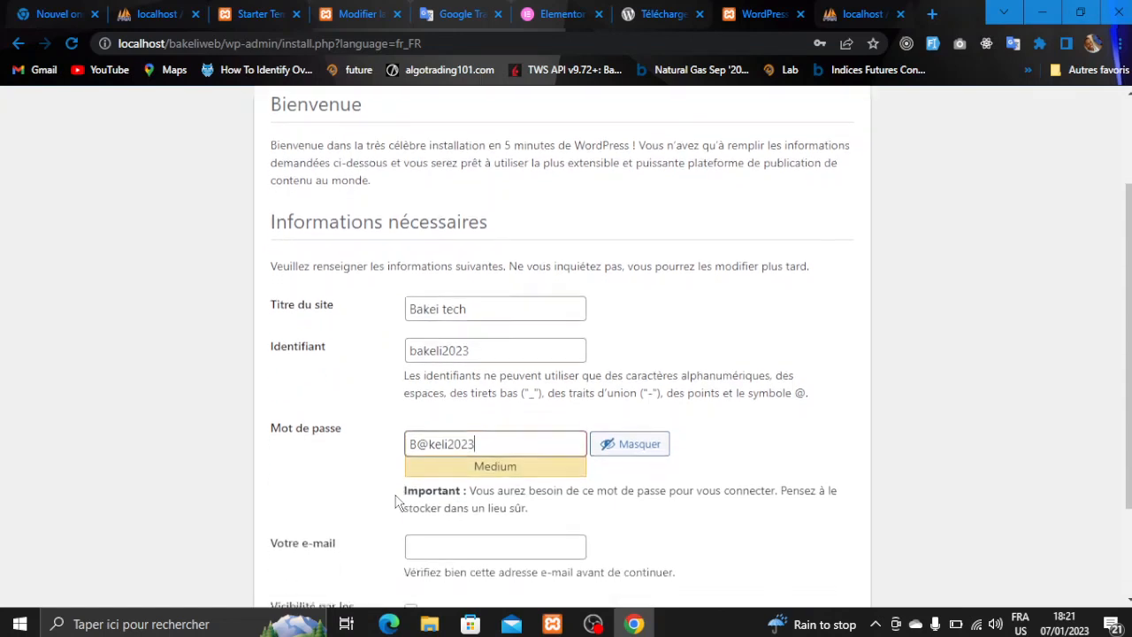
scroll(431, 506, "down", 2)
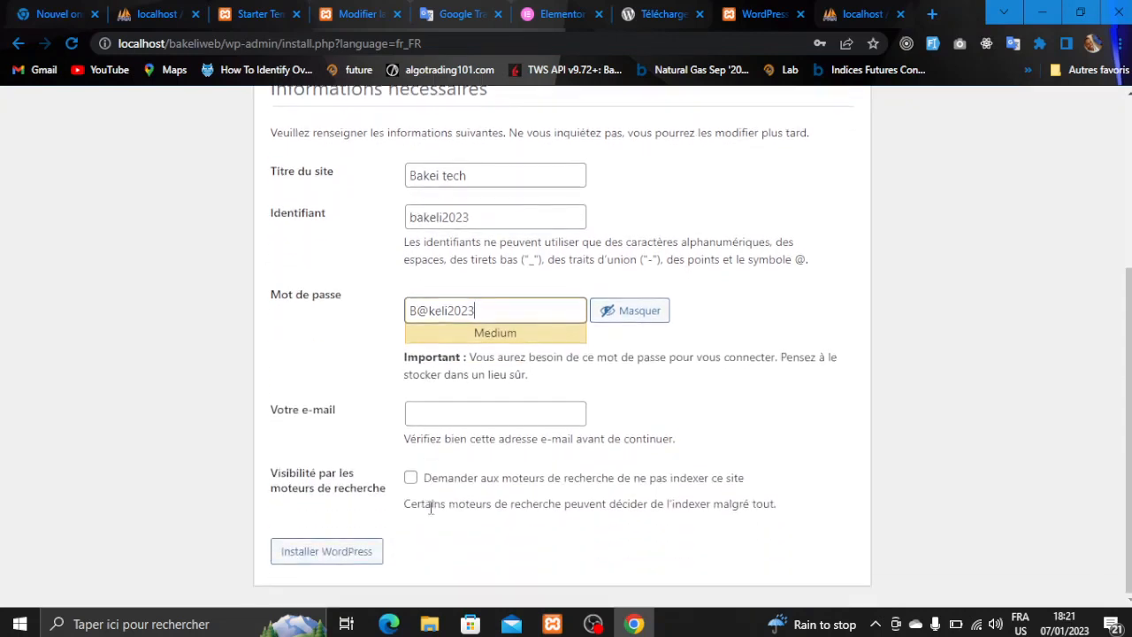
left_click(452, 414)
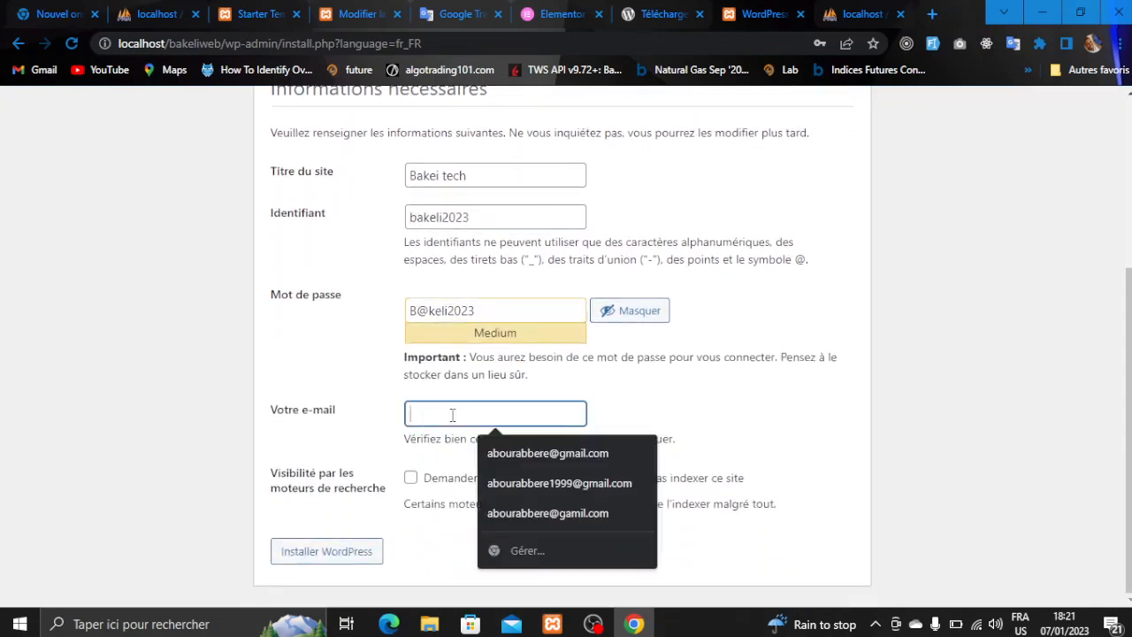
type("lka")
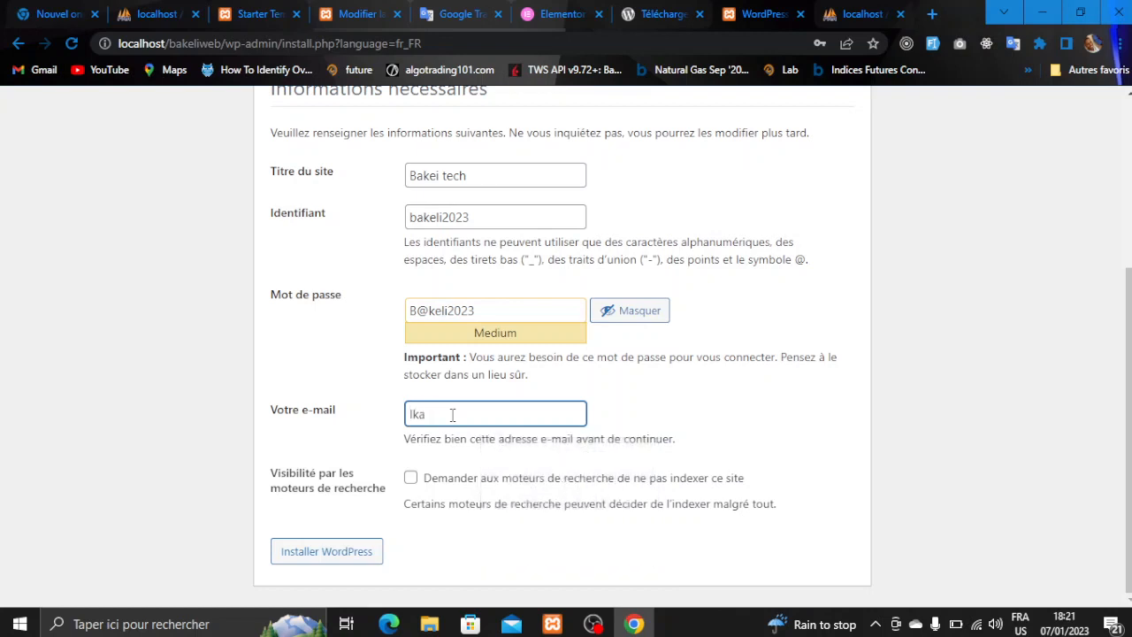
key("BackSpace")
key("BackSpace")
key("BackSpace")
left_click(452, 415)
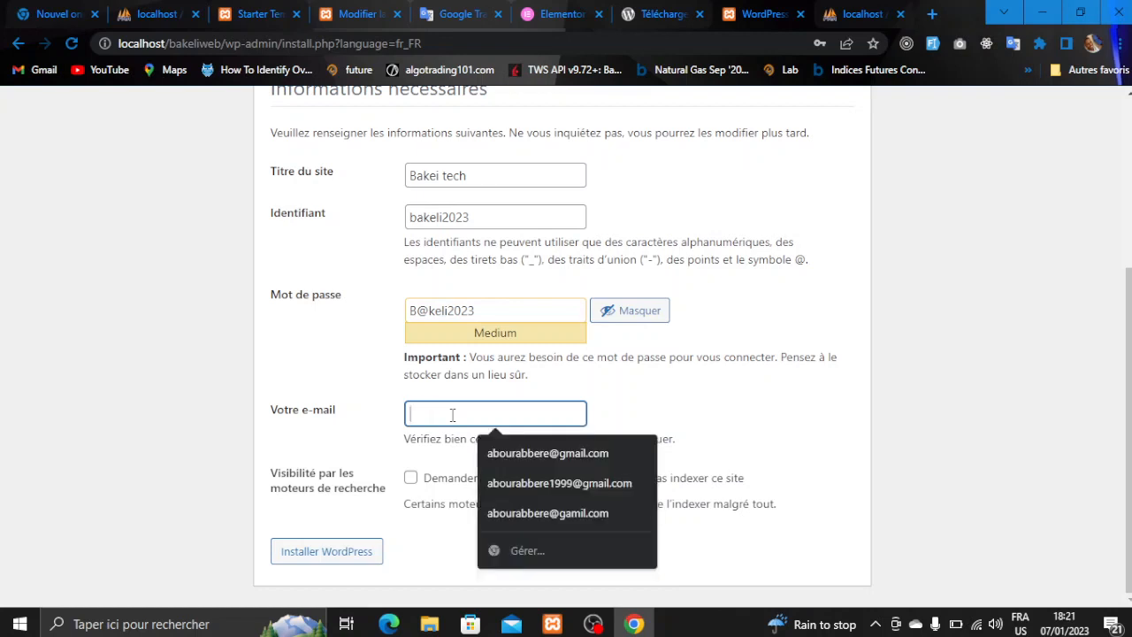
left_click(490, 444)
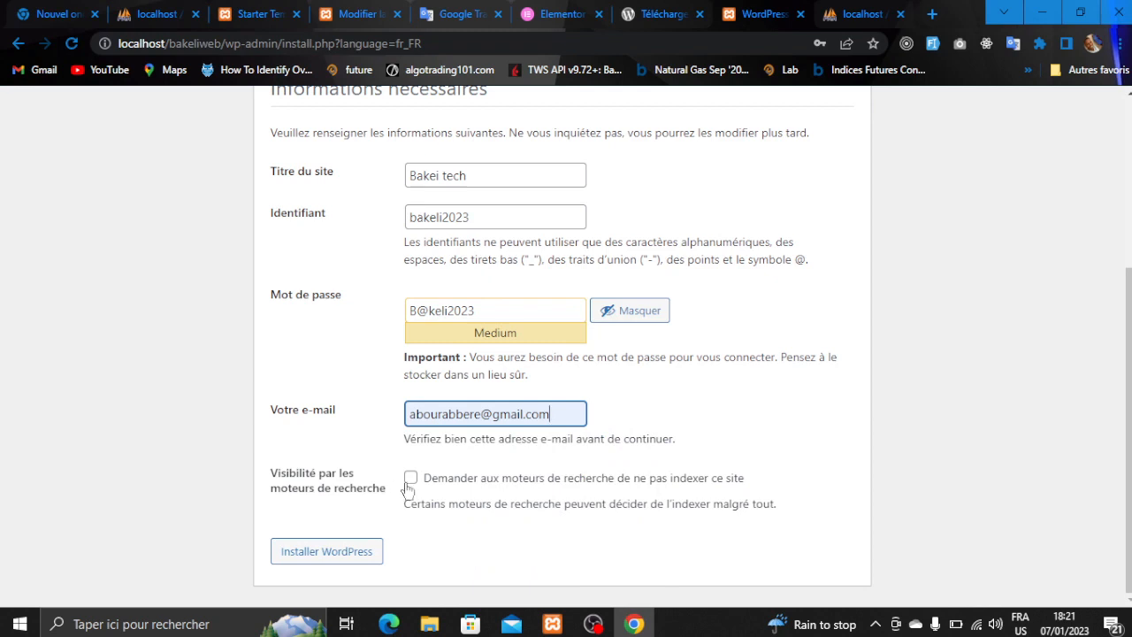
- Review the username and chosen password, then run the WordPress installation
scroll(487, 398, "up", 1)
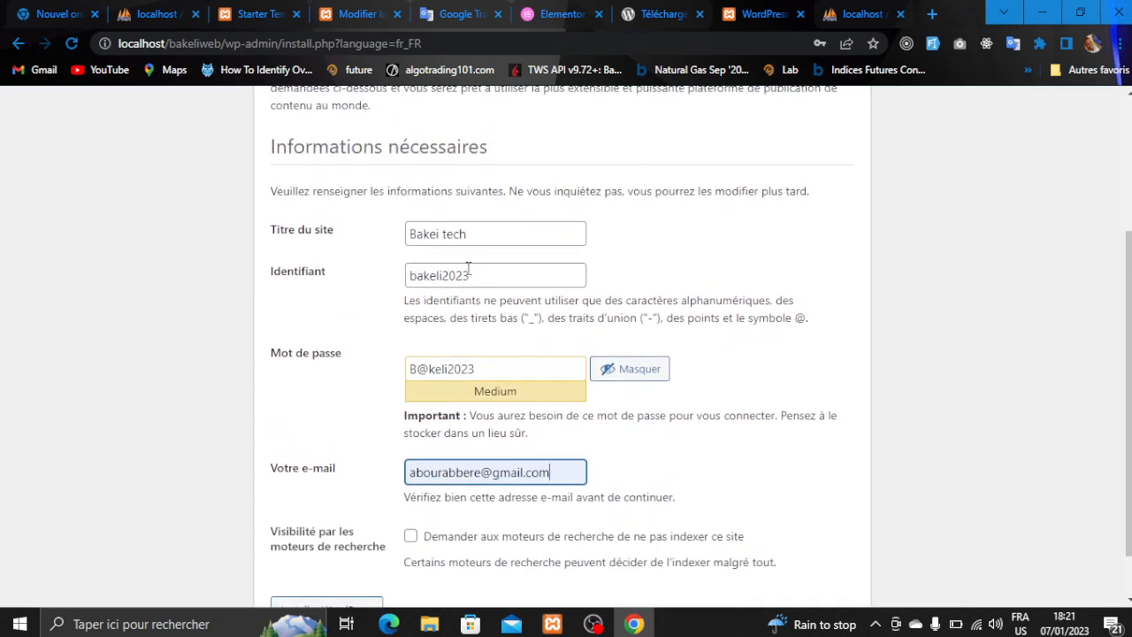
left_click_drag(469, 268, 398, 282)
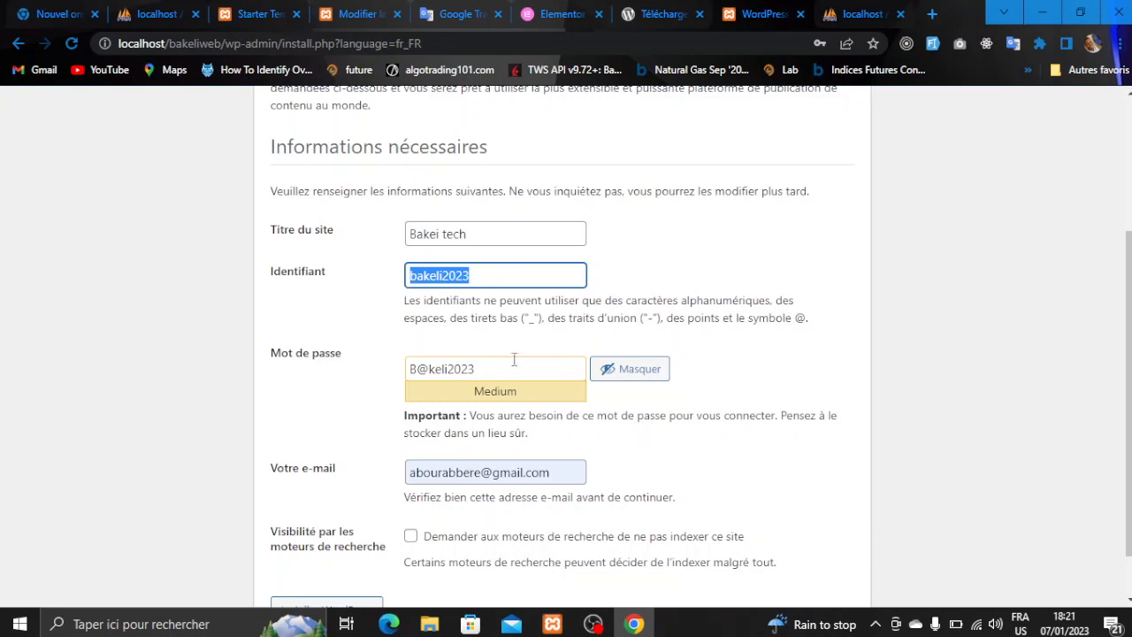
left_click_drag(516, 362, 399, 370)
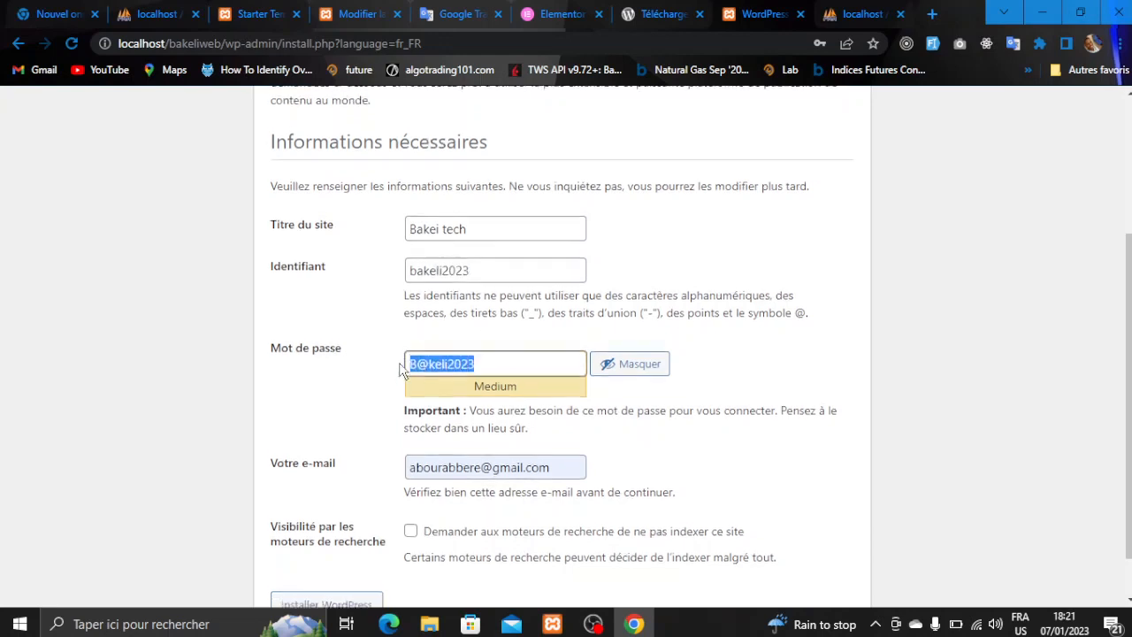
scroll(400, 370, "down", 1)
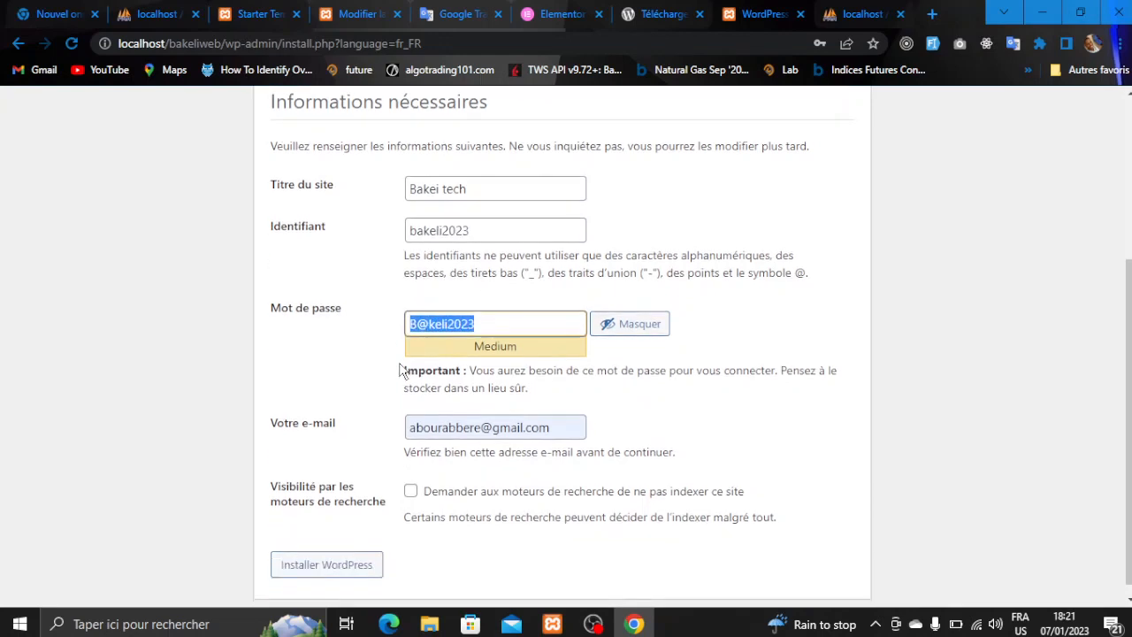
left_click(326, 566)
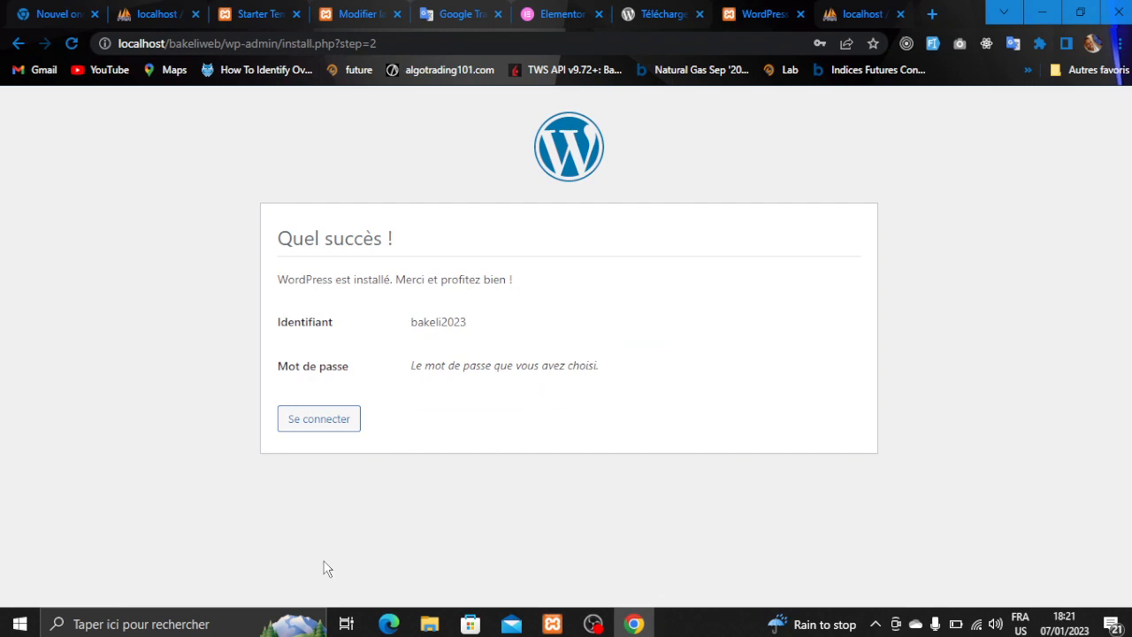
- Sign in to the new site's login page with the administrator username and password
left_click(330, 421)
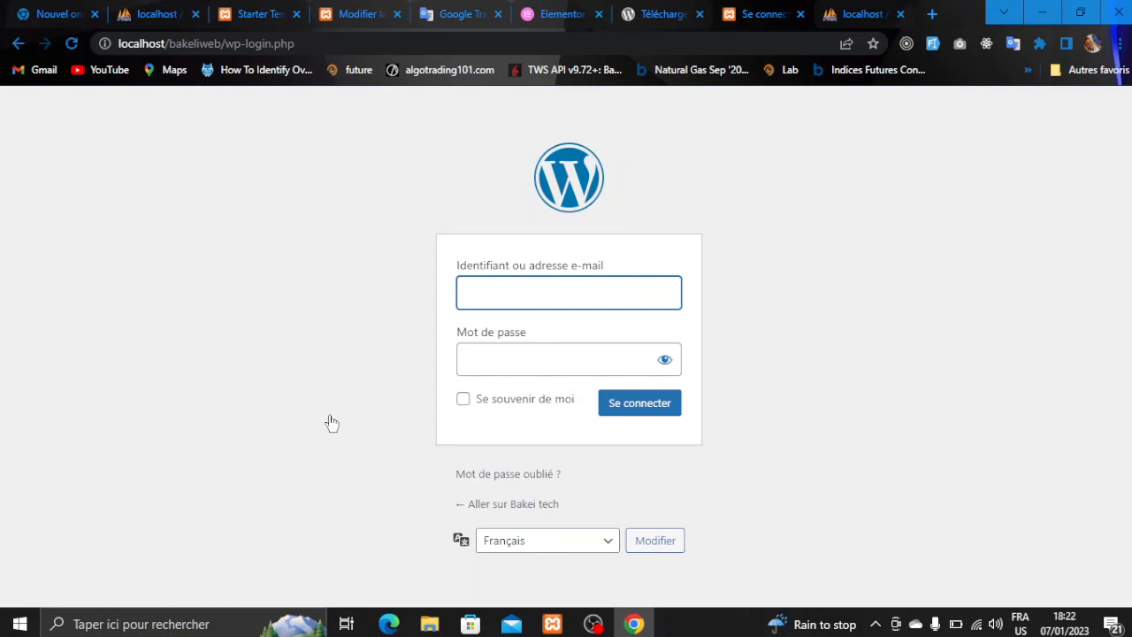
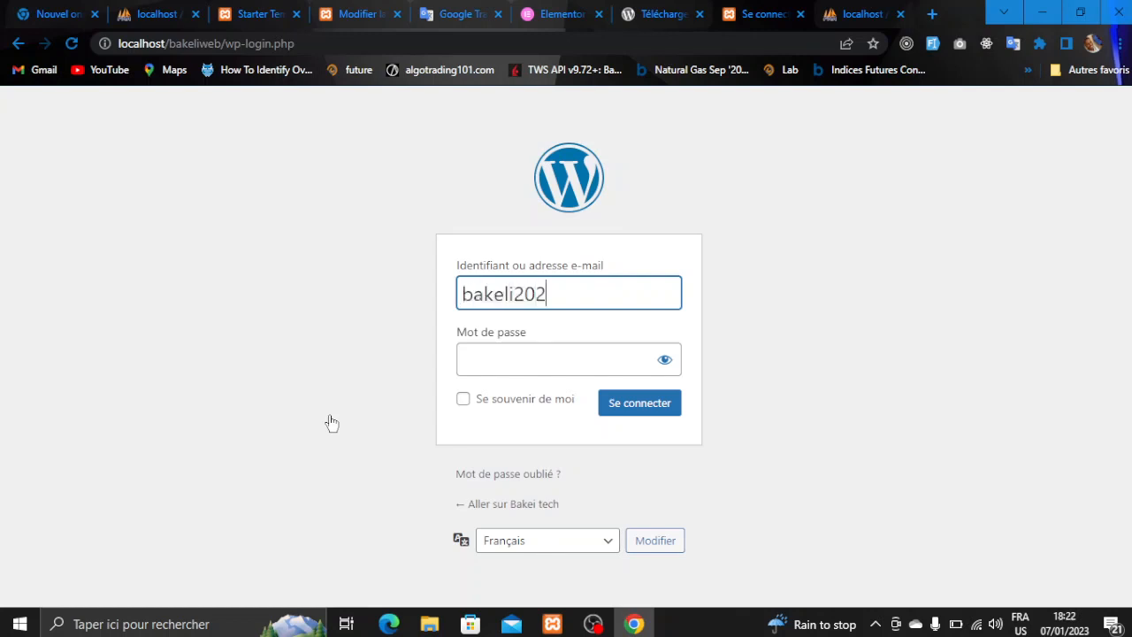
key("Tab")
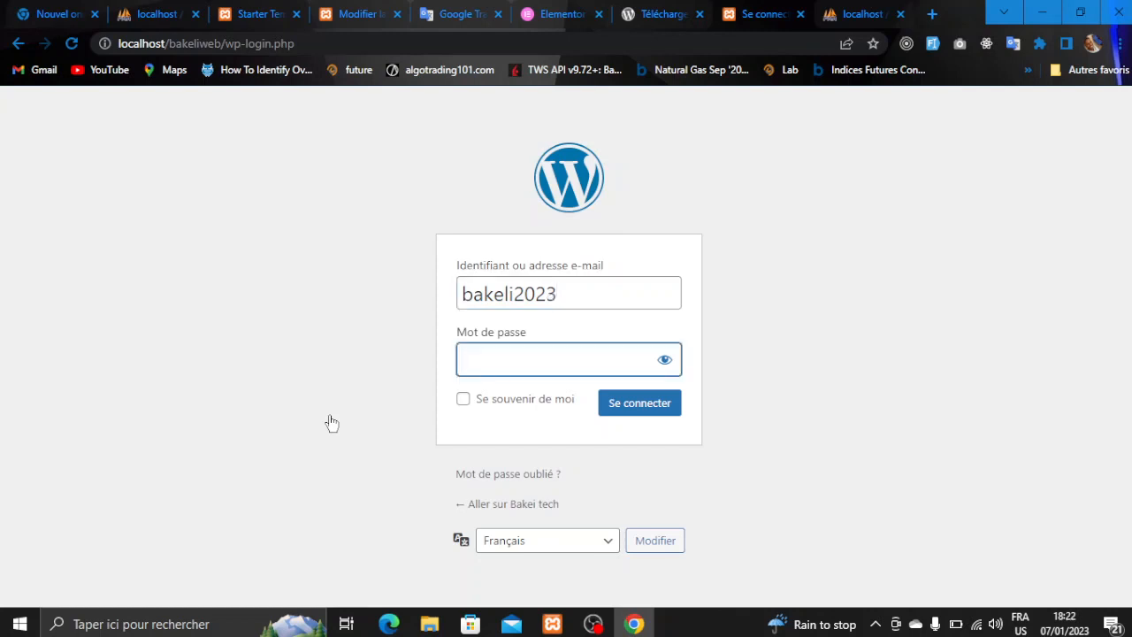
key("Return")
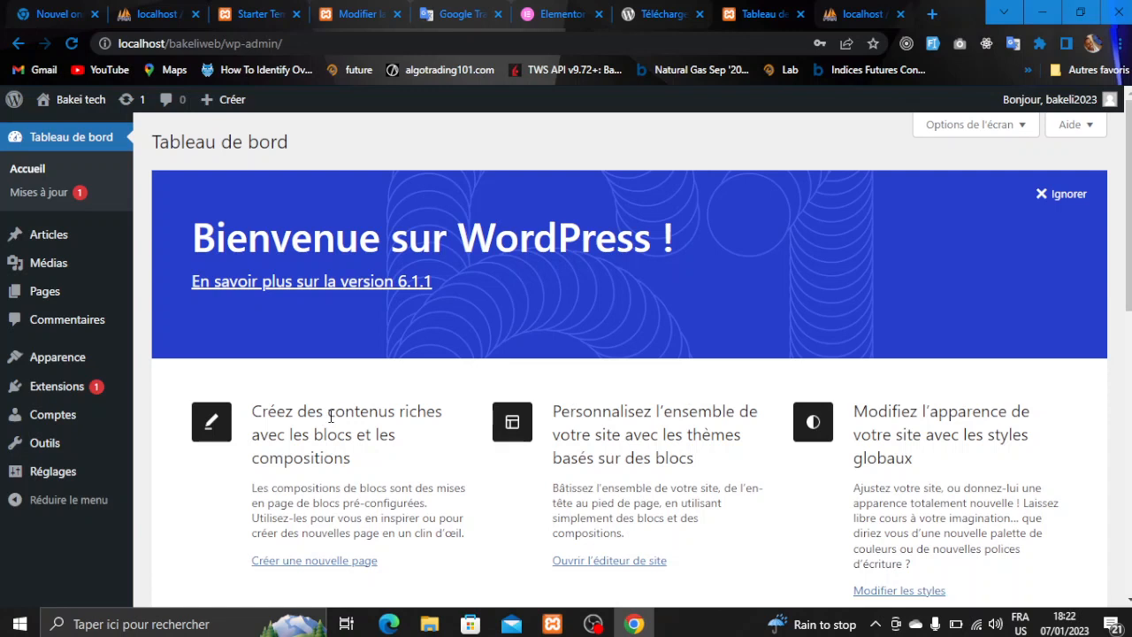
- Log out of the dashboard and close the localhost and login tabs
left_click(1090, 103)
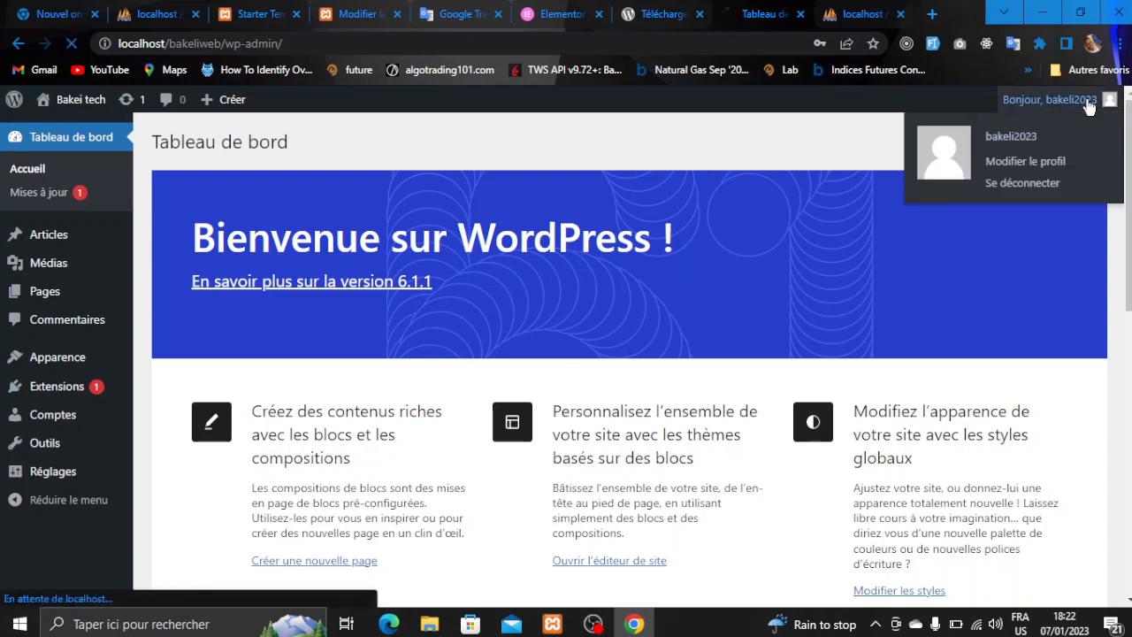
left_click(1023, 183)
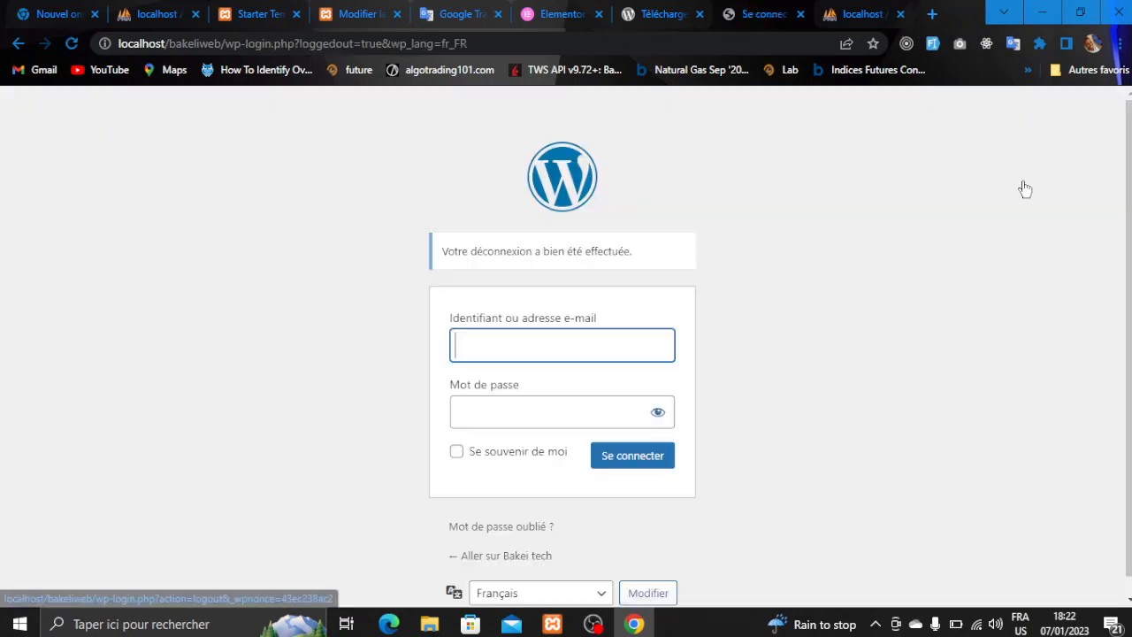
left_click(900, 14)
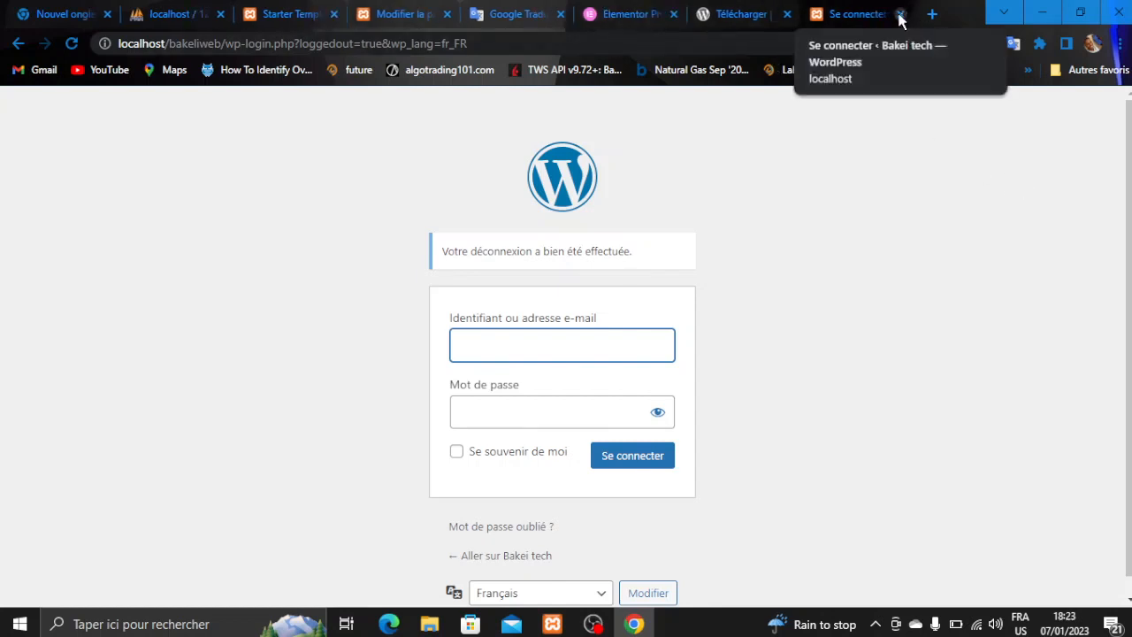
left_click(902, 14)
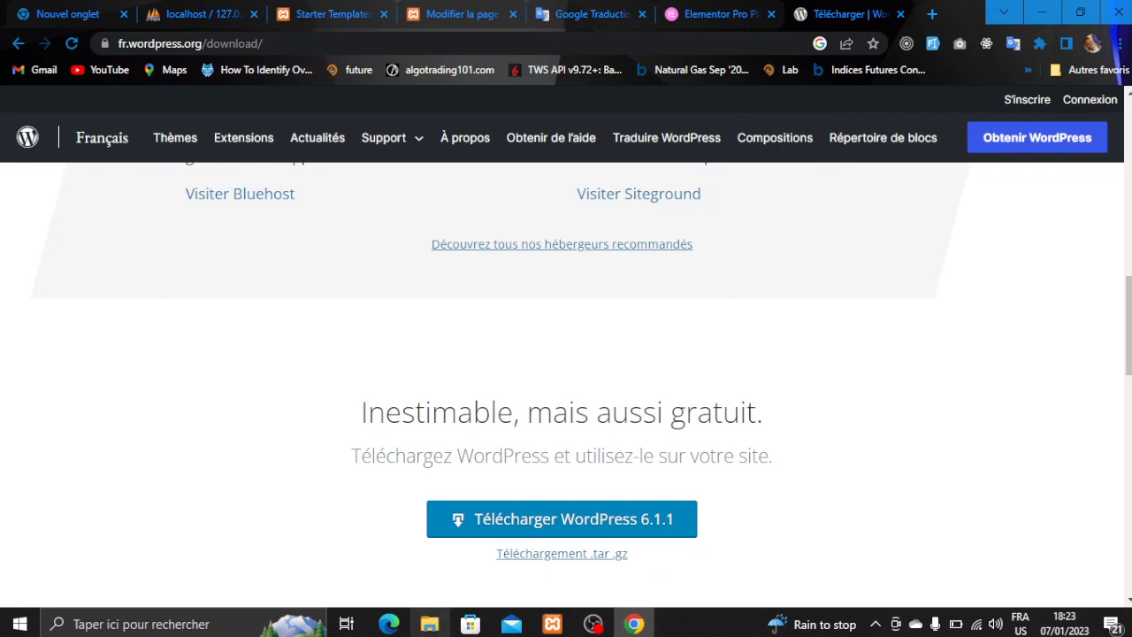
- Return to Chrome on the WordPress download page and open a new empty tab
left_click(430, 624)
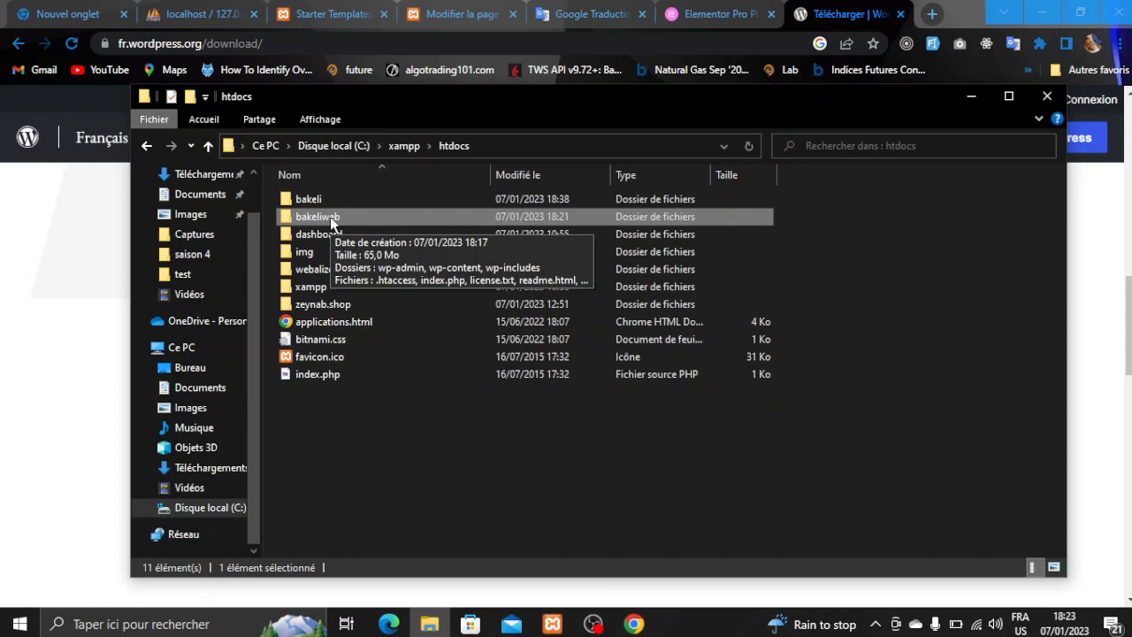
left_click(628, 625)
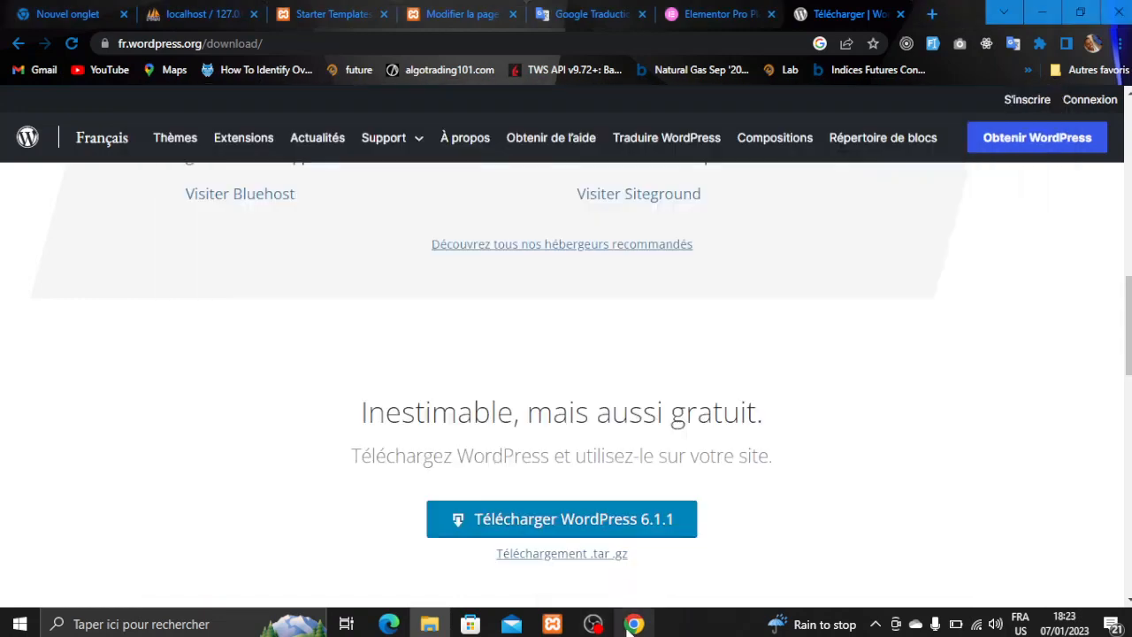
left_click(933, 15)
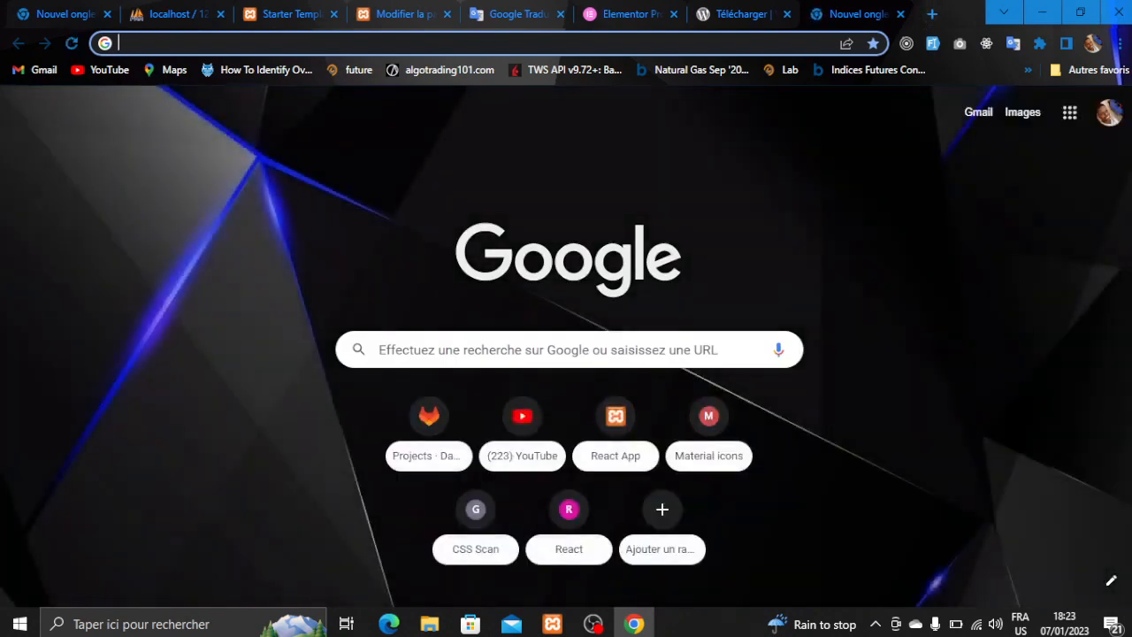
- Type localhost/bakeliweb/wp in the new tab's address bar, removing stray characters
type("loca")
key("Right")
key("BackSpace")
key("BackSpace")
key("BackSpace")
key("BackSpace")
key("BackSpace")
key("BackSpace")
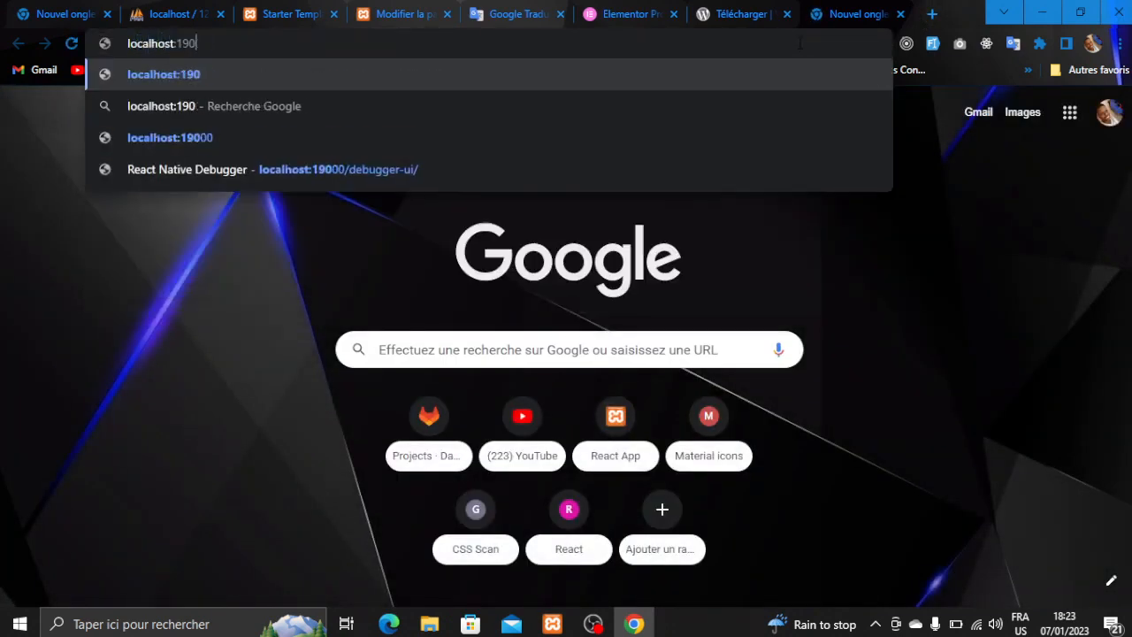
type("/")
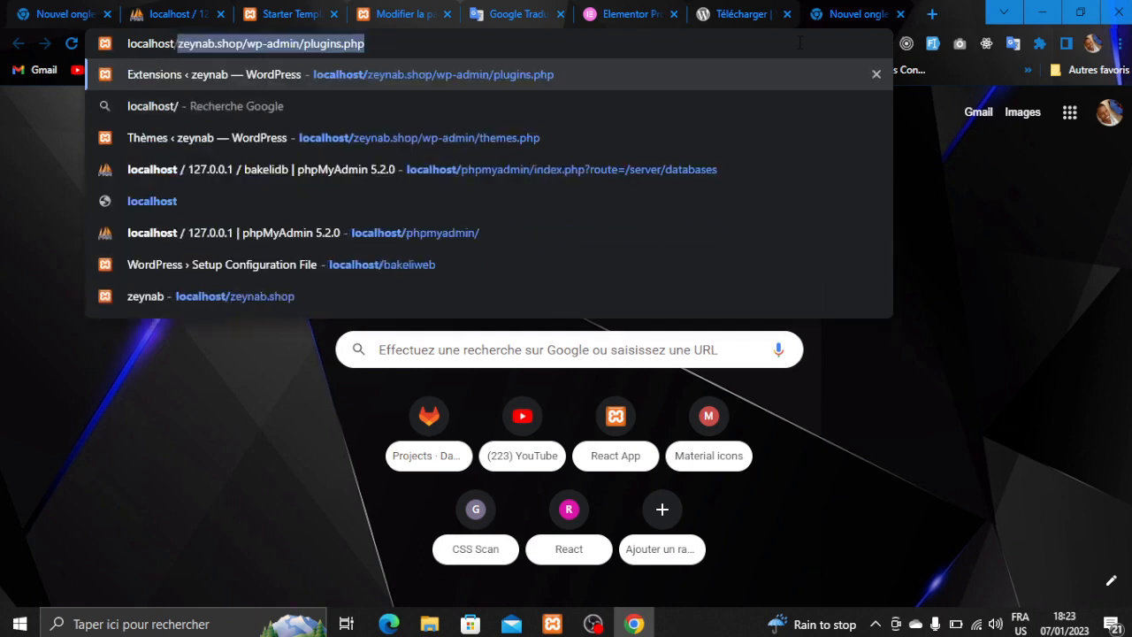
type("b")
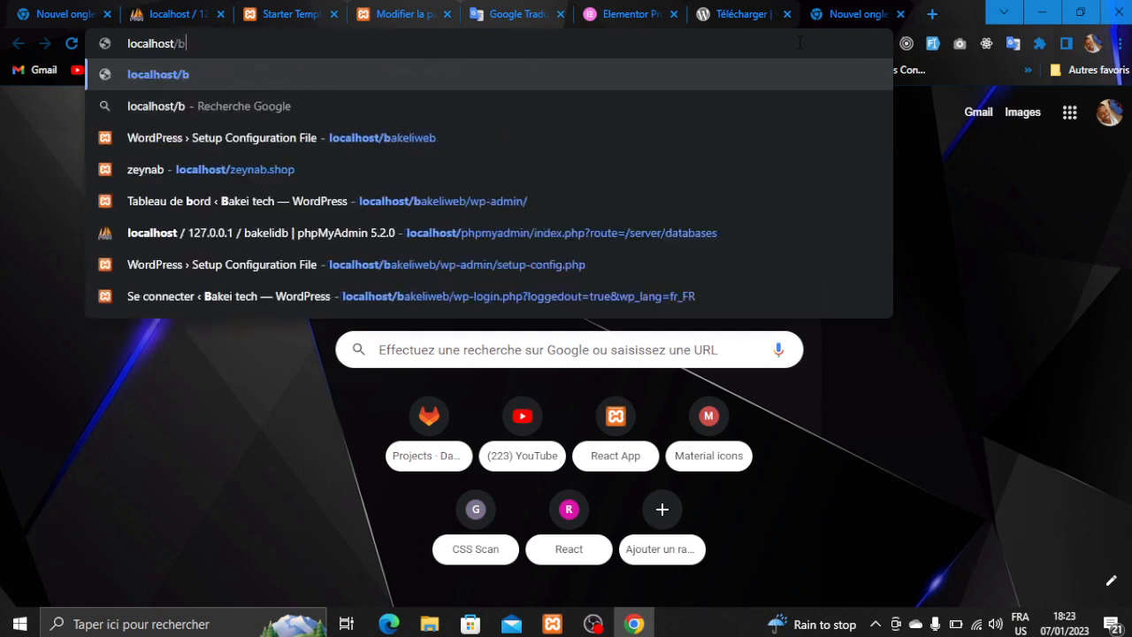
type("akeliwe")
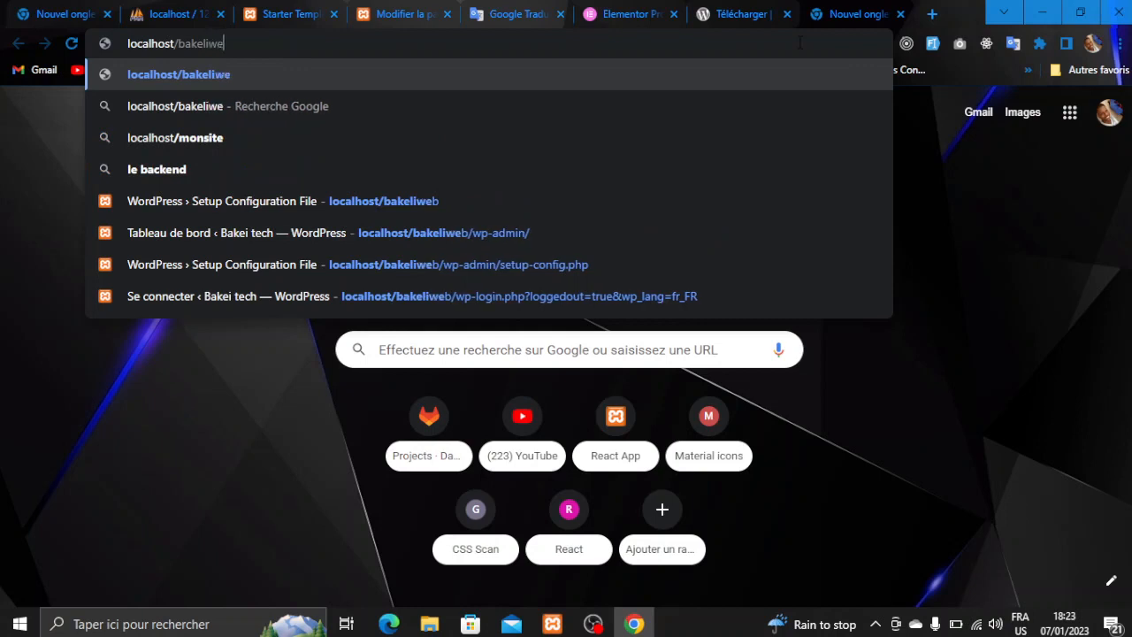
type("b/wp")
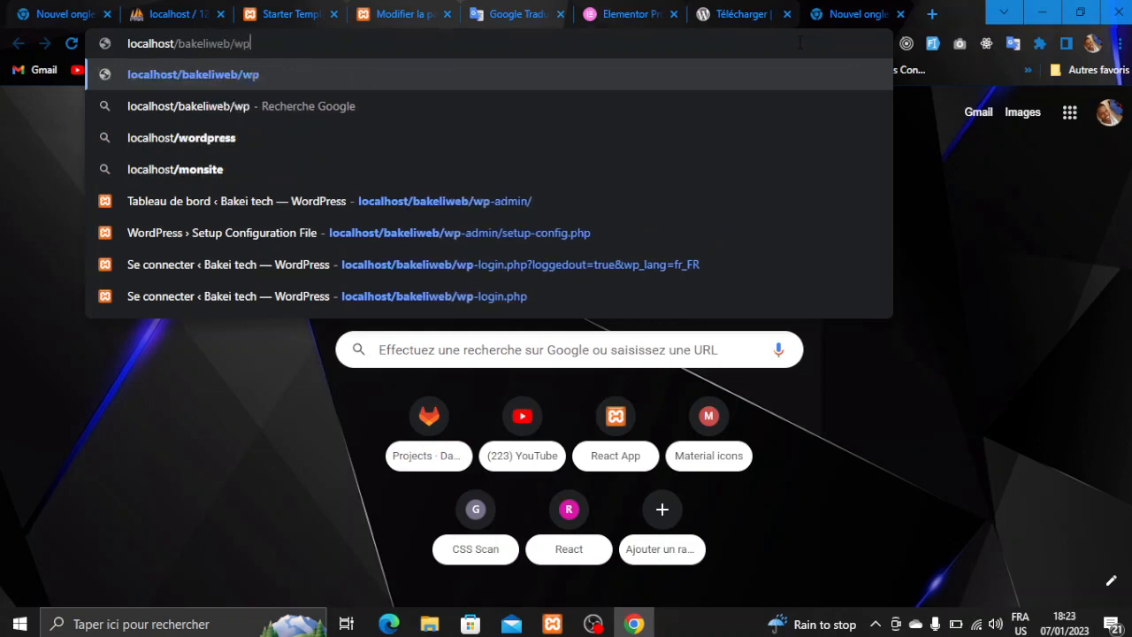
type("4")
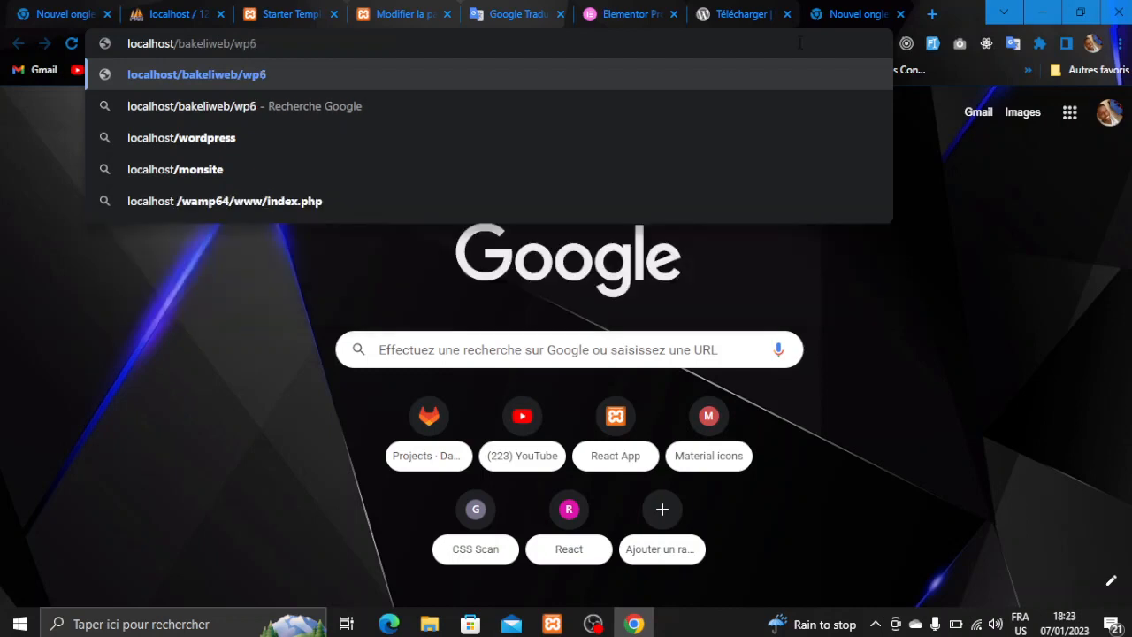
key("BackSpace")
type(".")
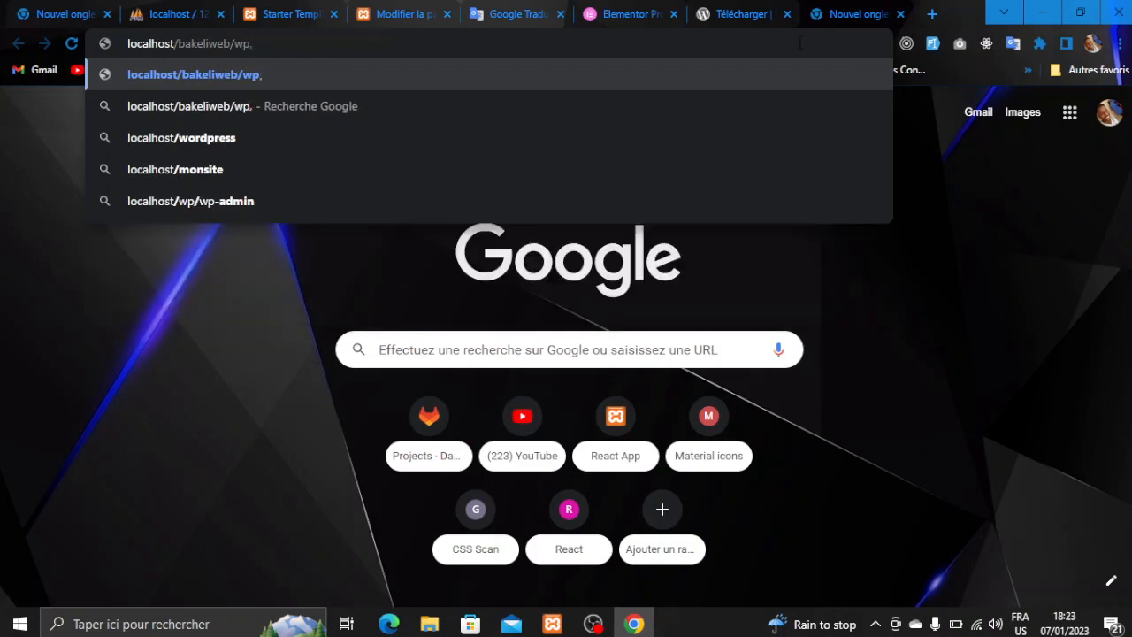
key("BackSpace")
type("/")
key("BackSpace")
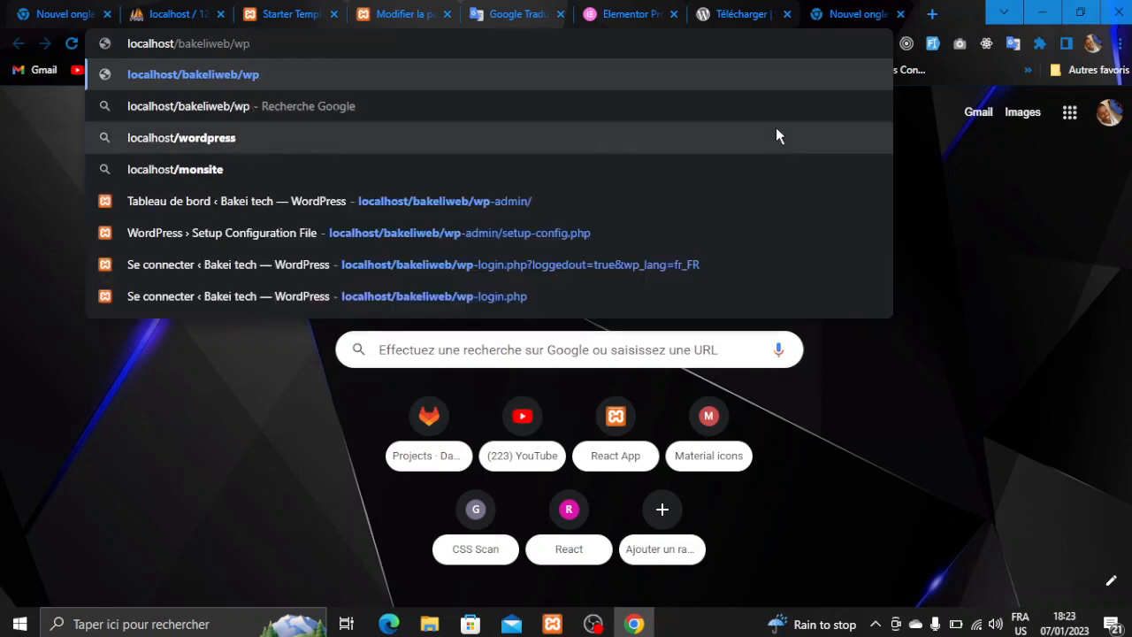
- Add the hyphen with the on-screen keyboard, finish wp-admin, and load localhost/bakeliweb/wp-admin
left_click(240, 620)
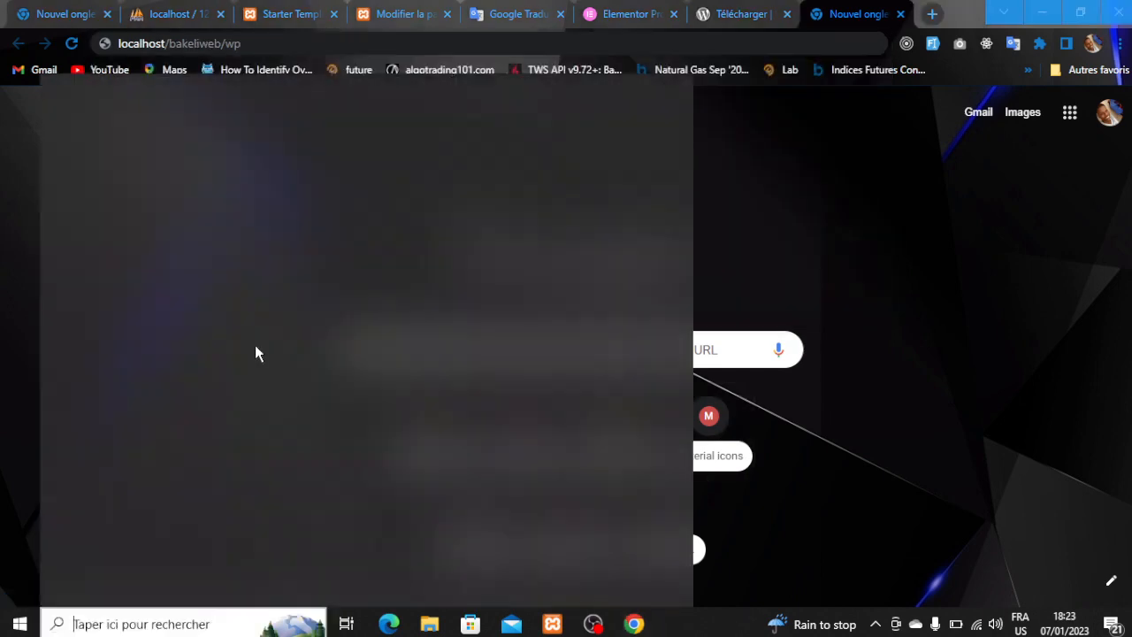
type("cla")
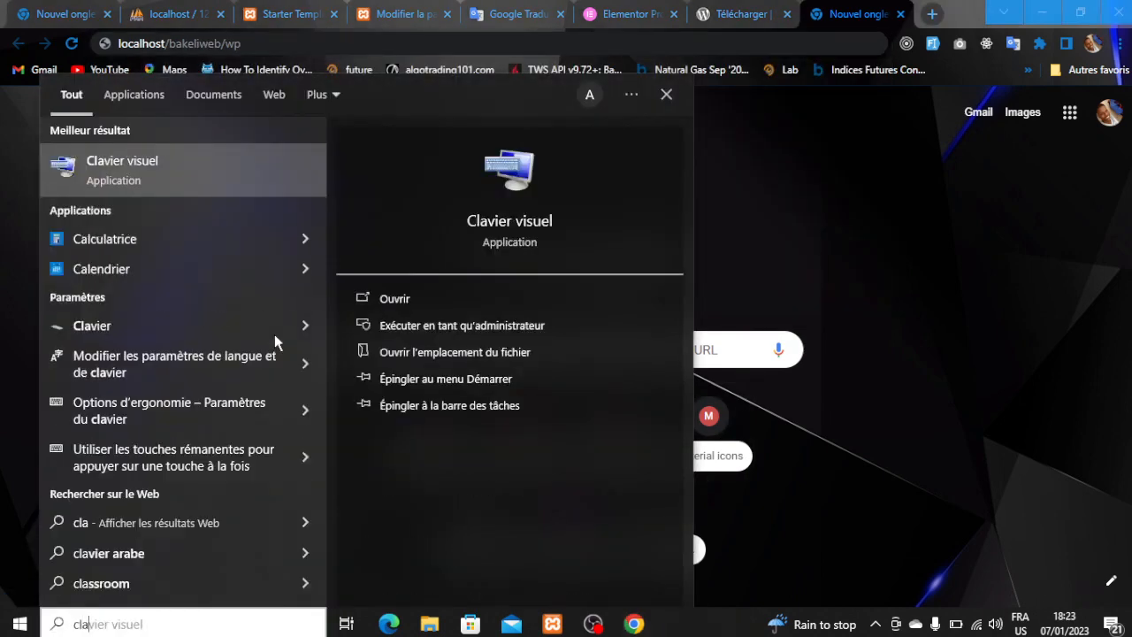
left_click(183, 159)
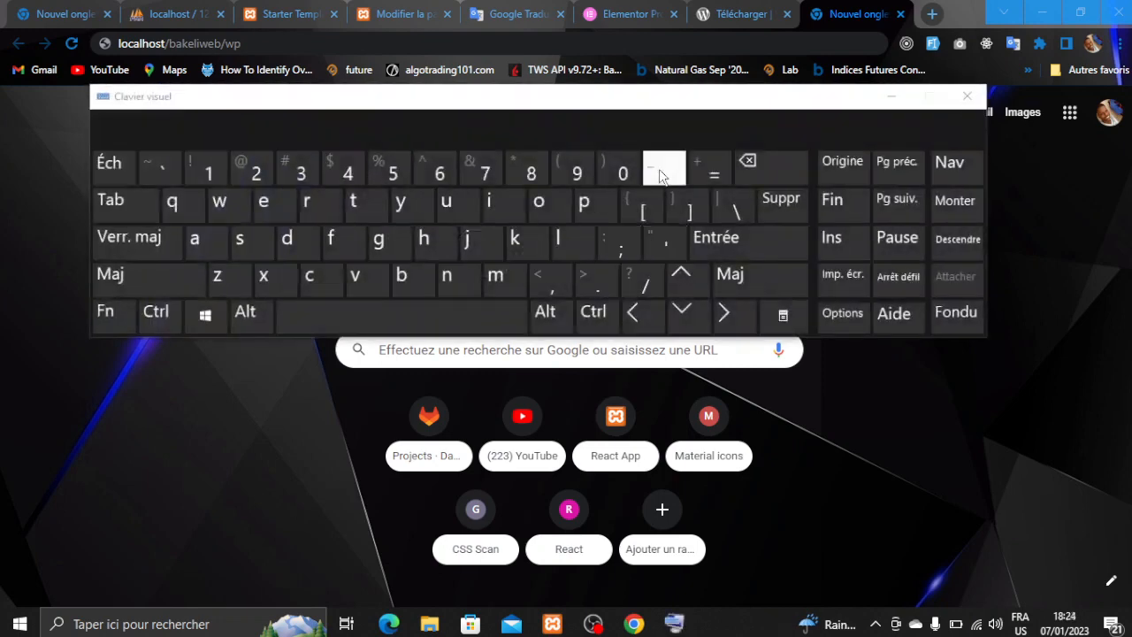
left_click(256, 44)
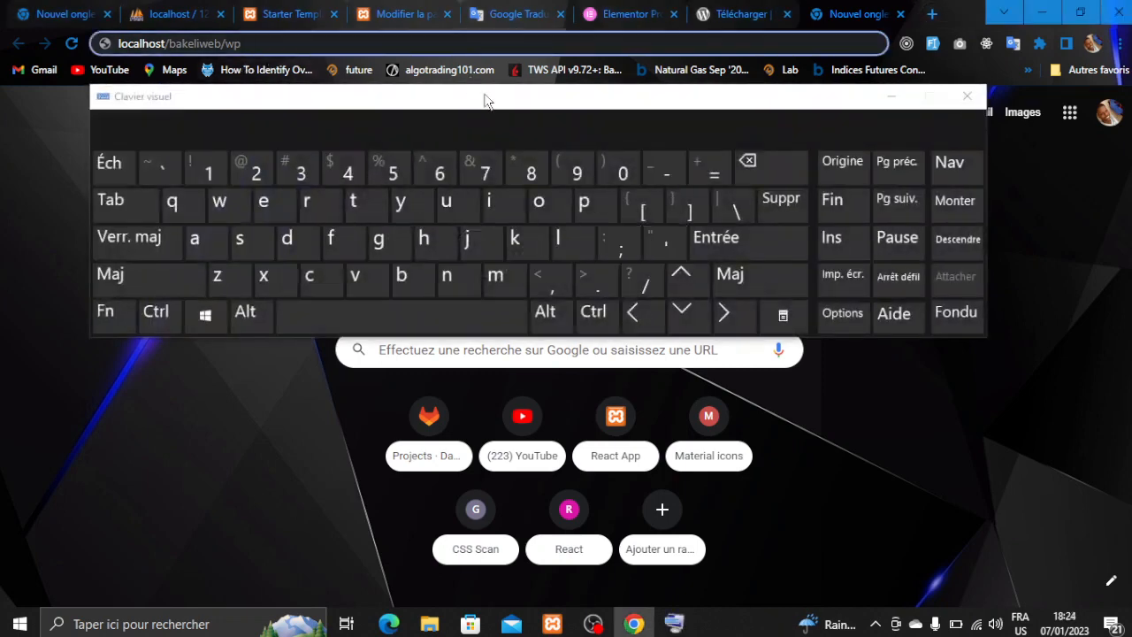
left_click(663, 172)
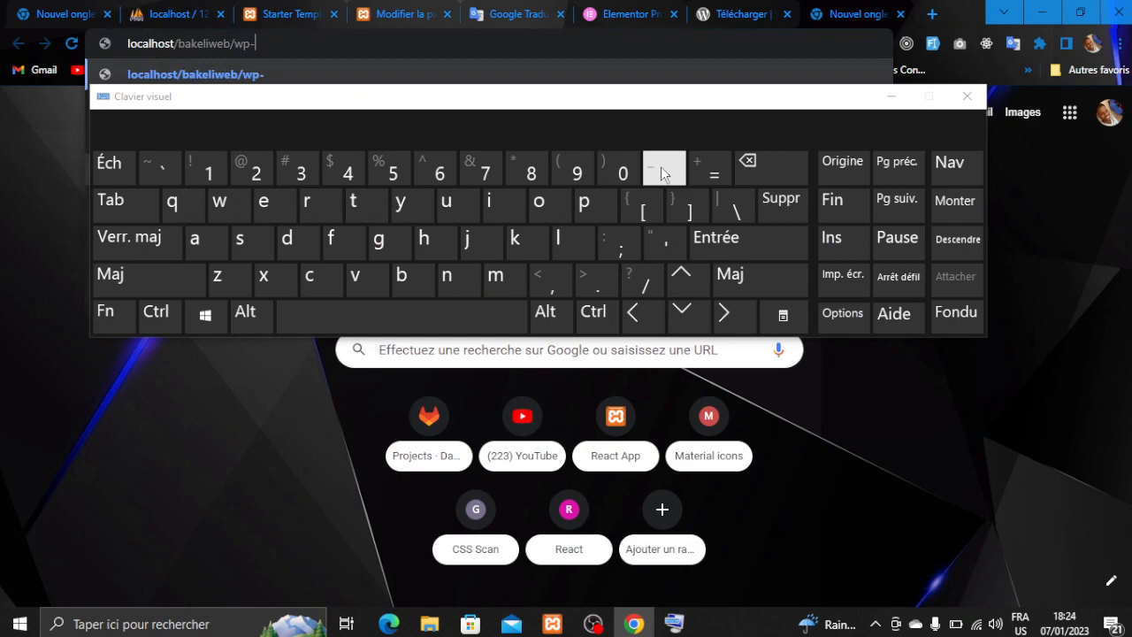
left_click(890, 96)
type("admin")
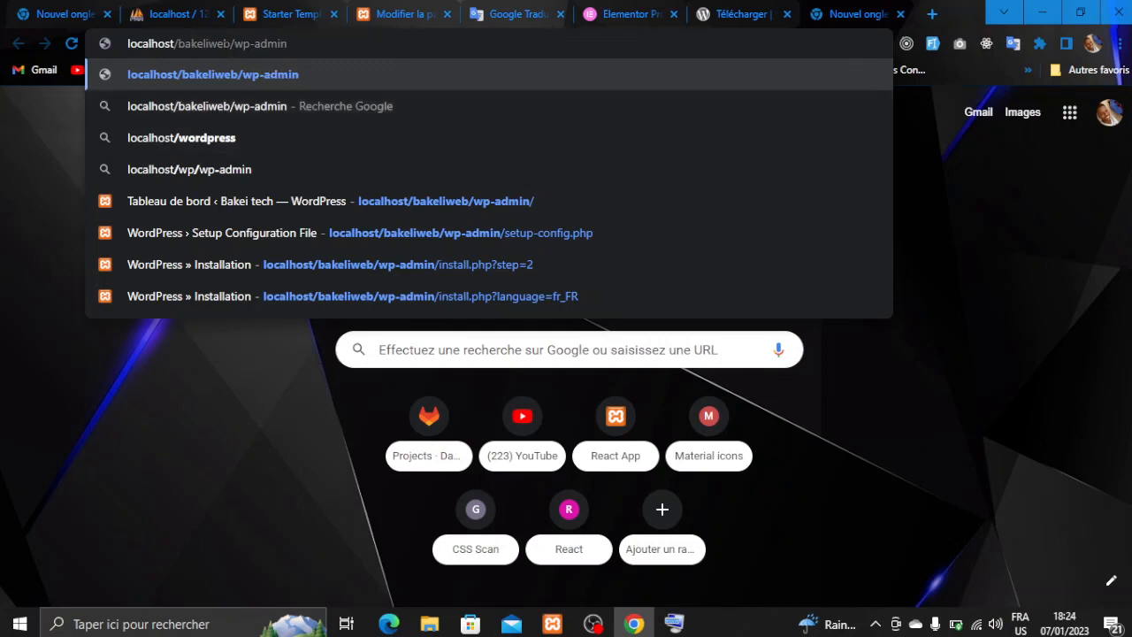
left_click_drag(224, 43, 202, 44)
left_click_drag(289, 43, 235, 43)
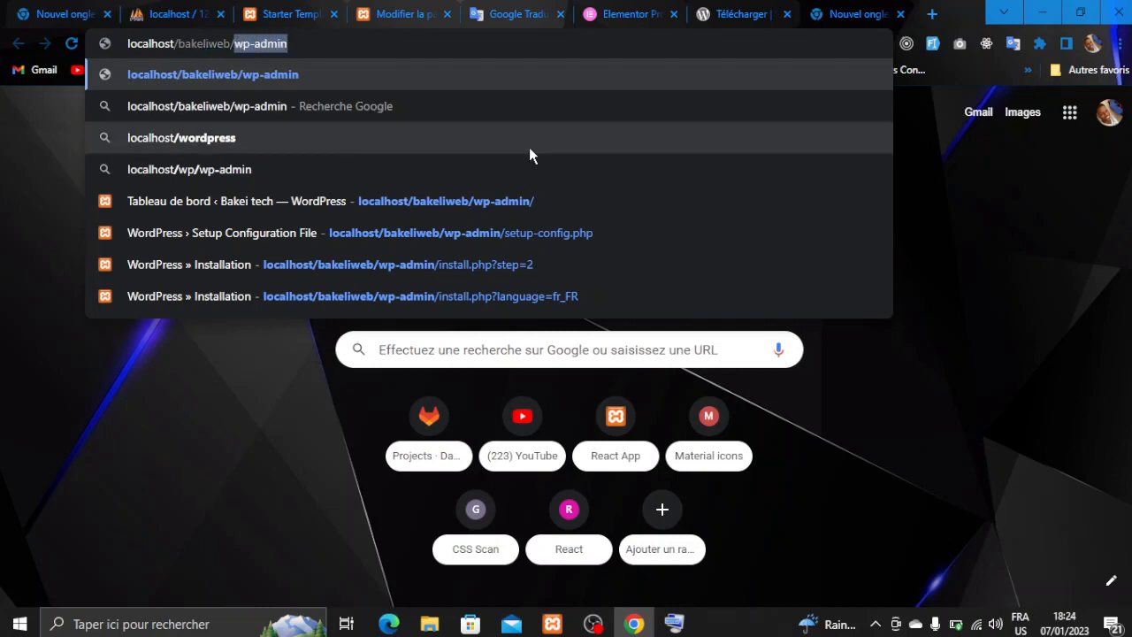
key("Return")
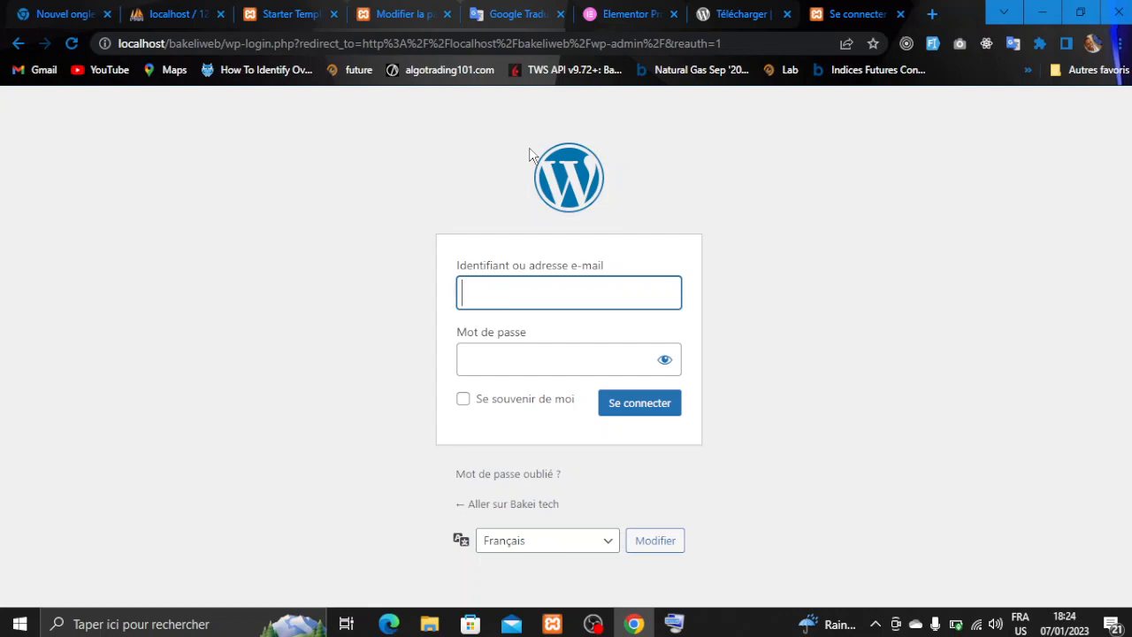
- Enter the administrator username, correcting its mistyped first letter to 'b'
type("nakeli")
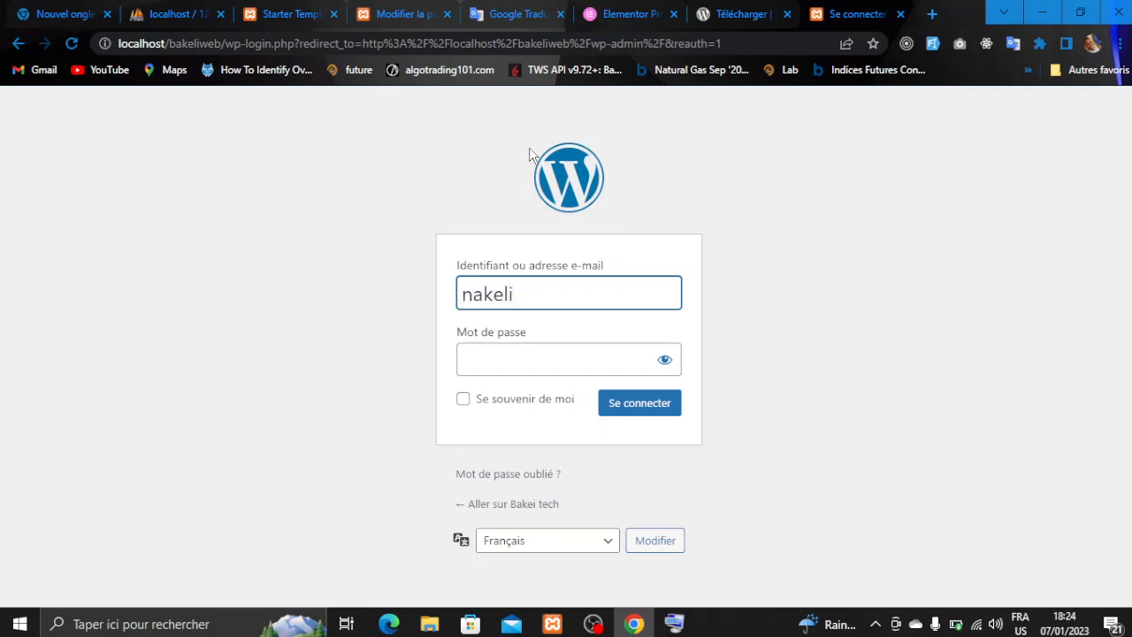
type("2023")
key("Tab")
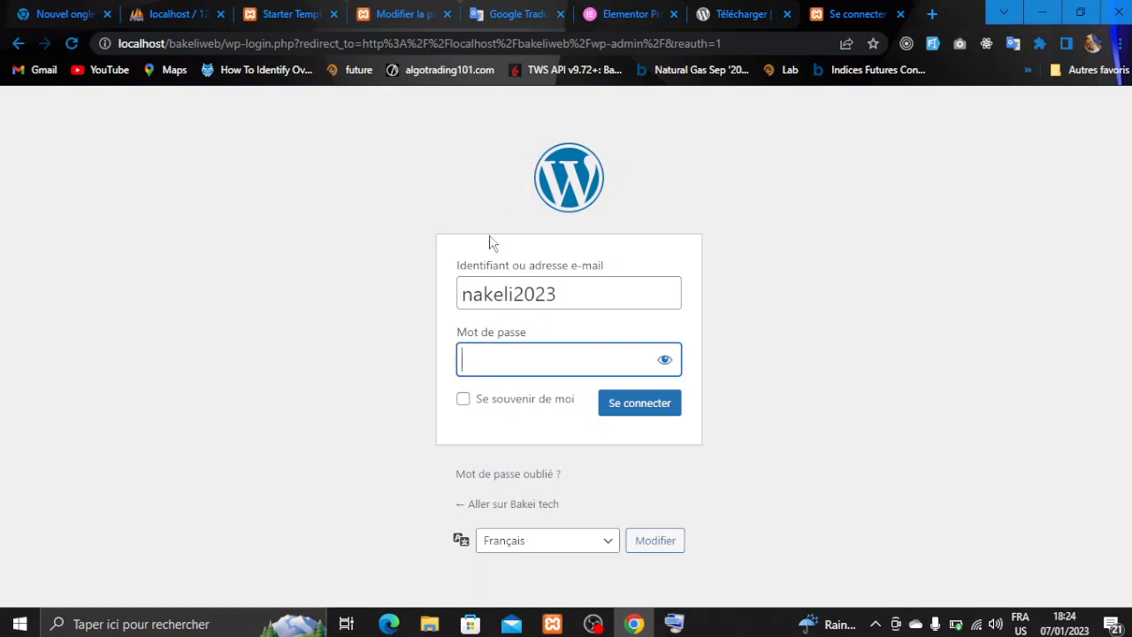
left_click(473, 286)
key("BackSpace")
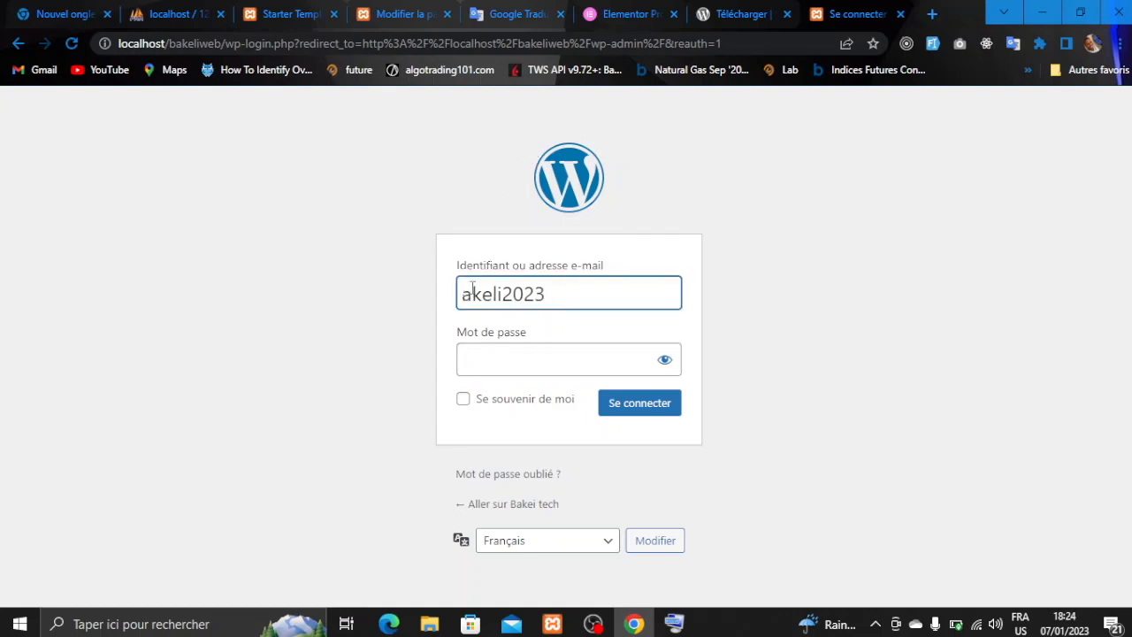
type("b")
- Enter the account password and submit the login form to reach the dashboard
left_click(499, 351)
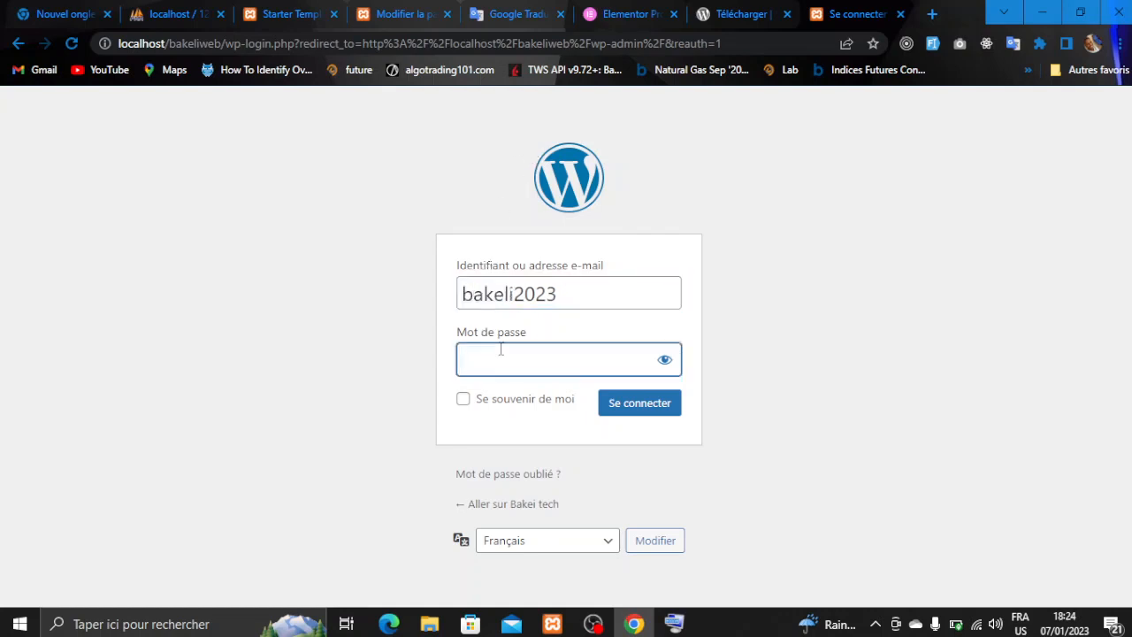
type("••••••••••")
key("Return")
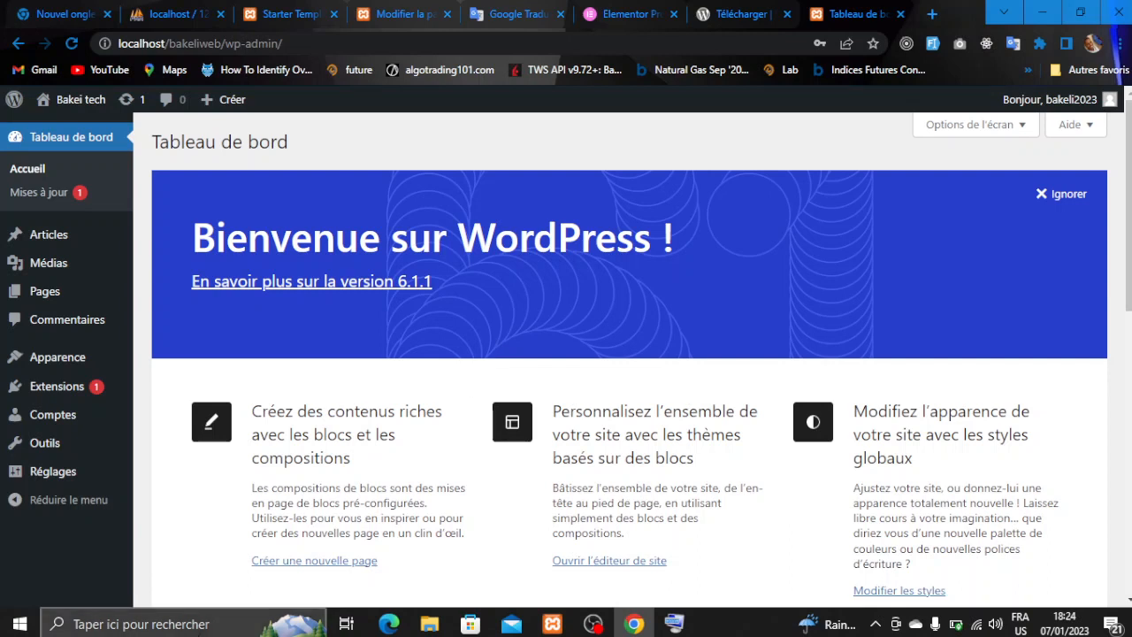
left_click(592, 624)
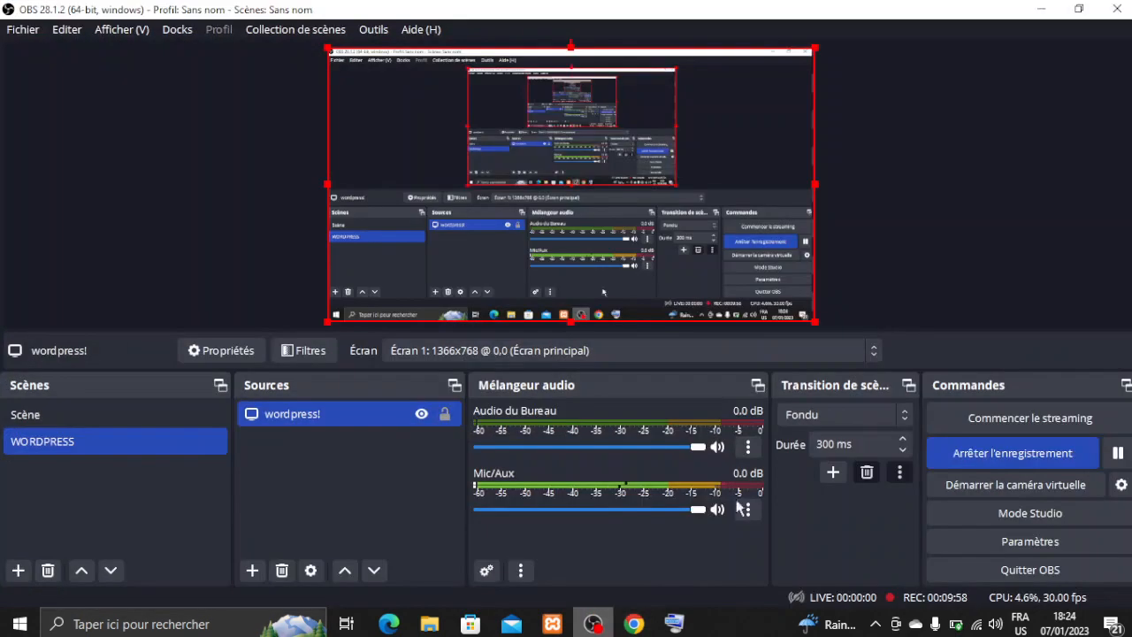